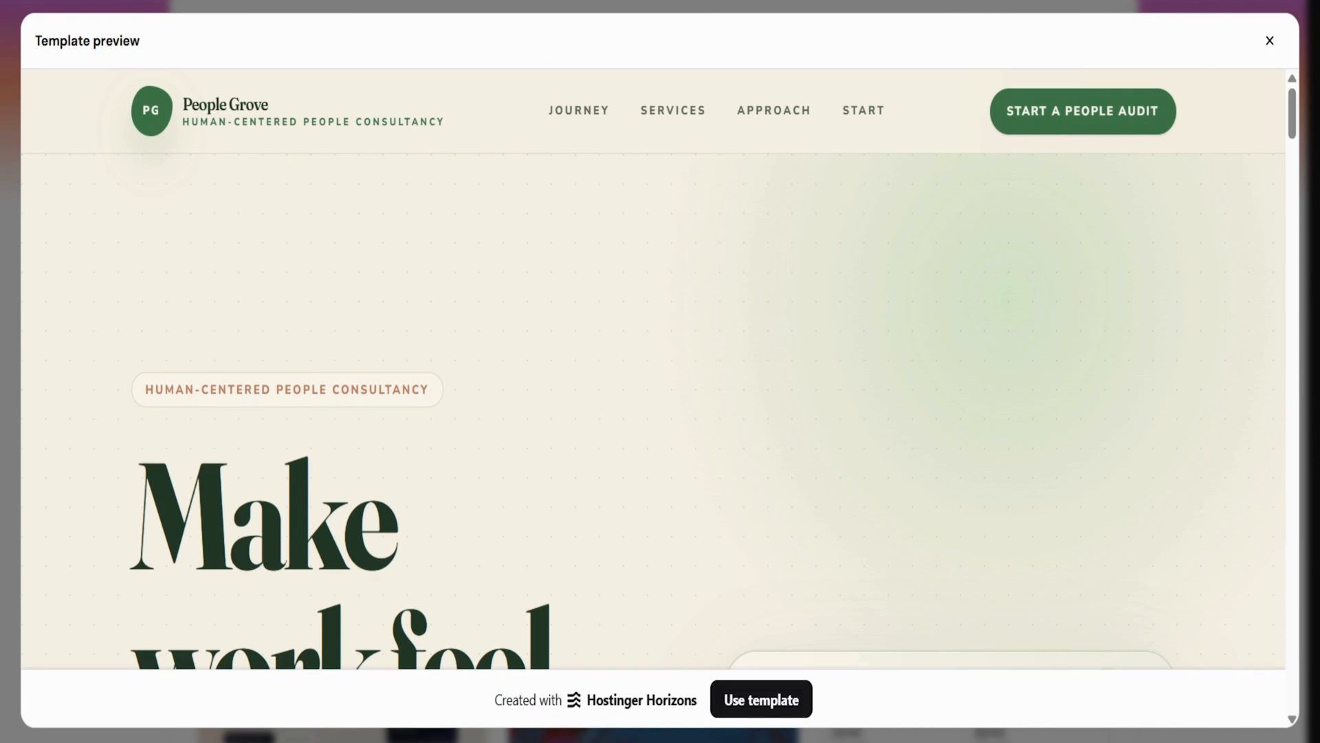
Browse the four pages of Business & services website templates and return to the first page
left_click_drag(1295, 131, 1291, 228)
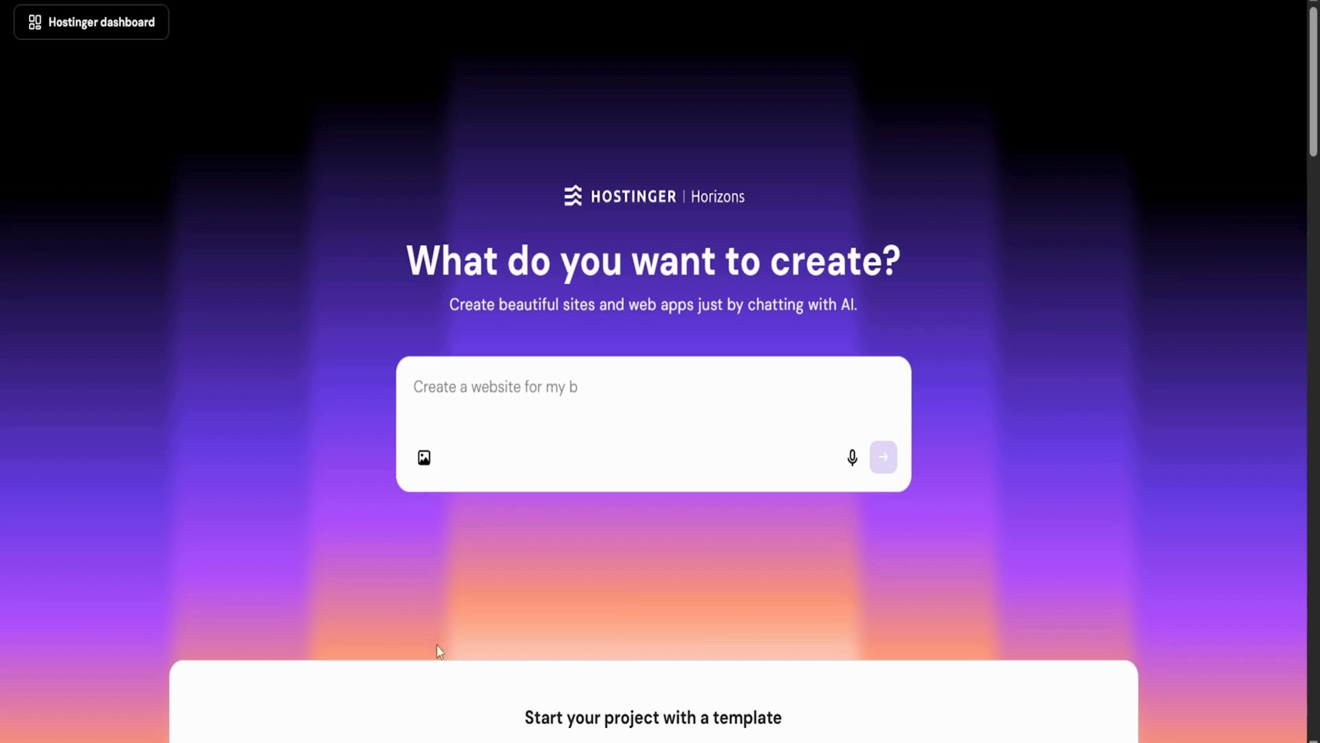
left_click_drag(1315, 130, 1315, 230)
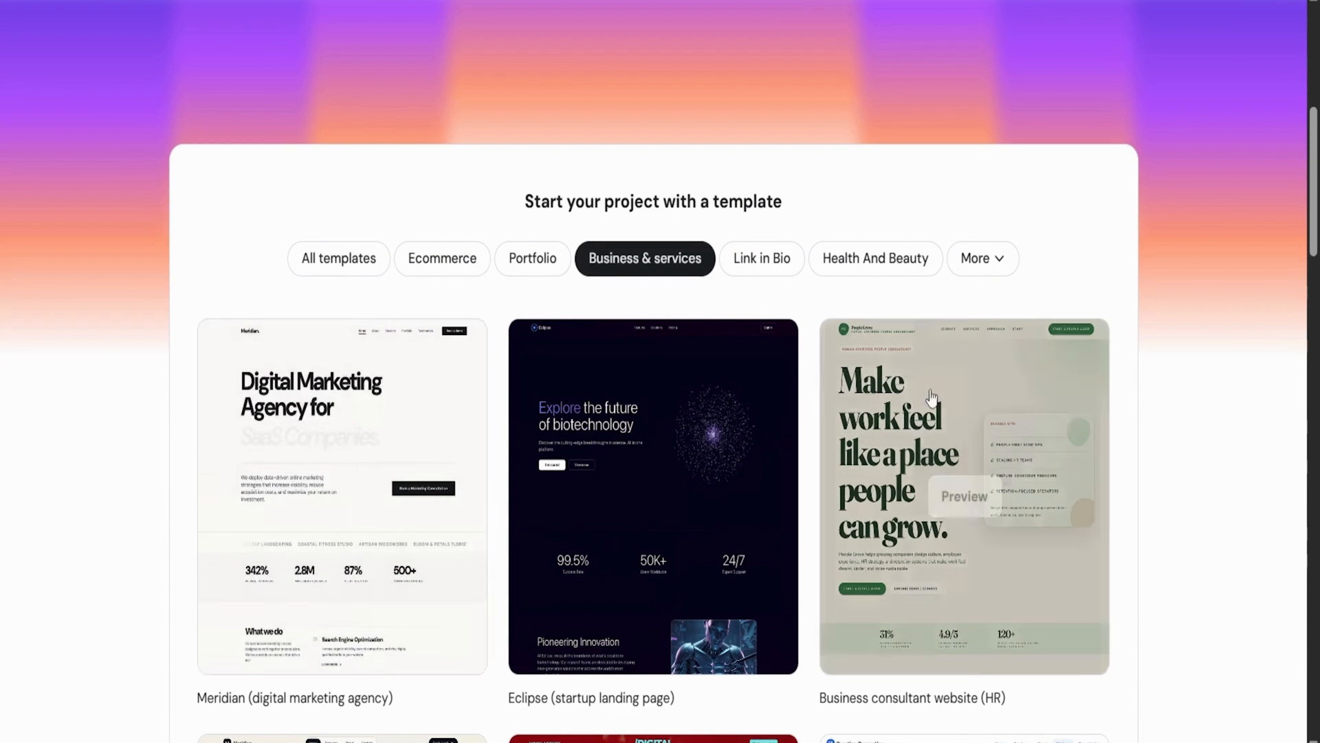
scroll(1032, 495, "down", 8)
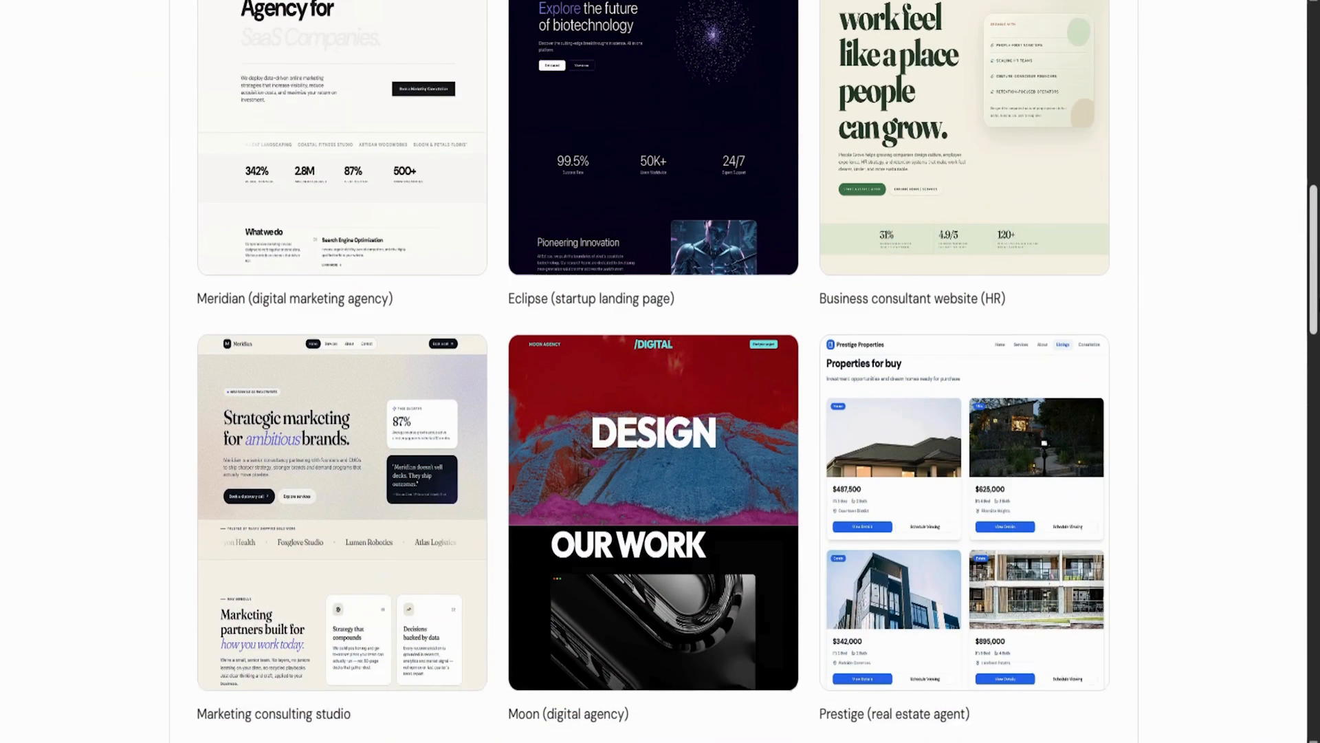
left_click(671, 598)
scroll(1315, 247, "down", 3)
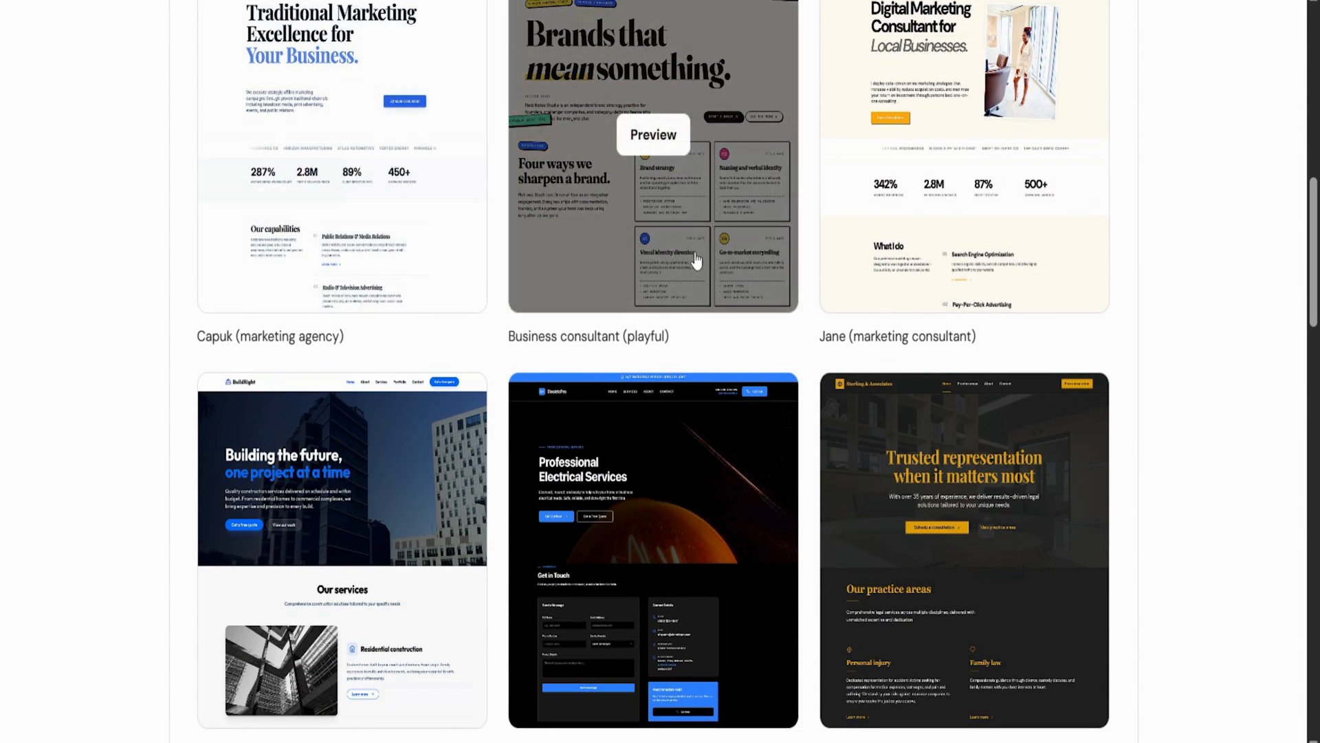
scroll(688, 619, "down", 3)
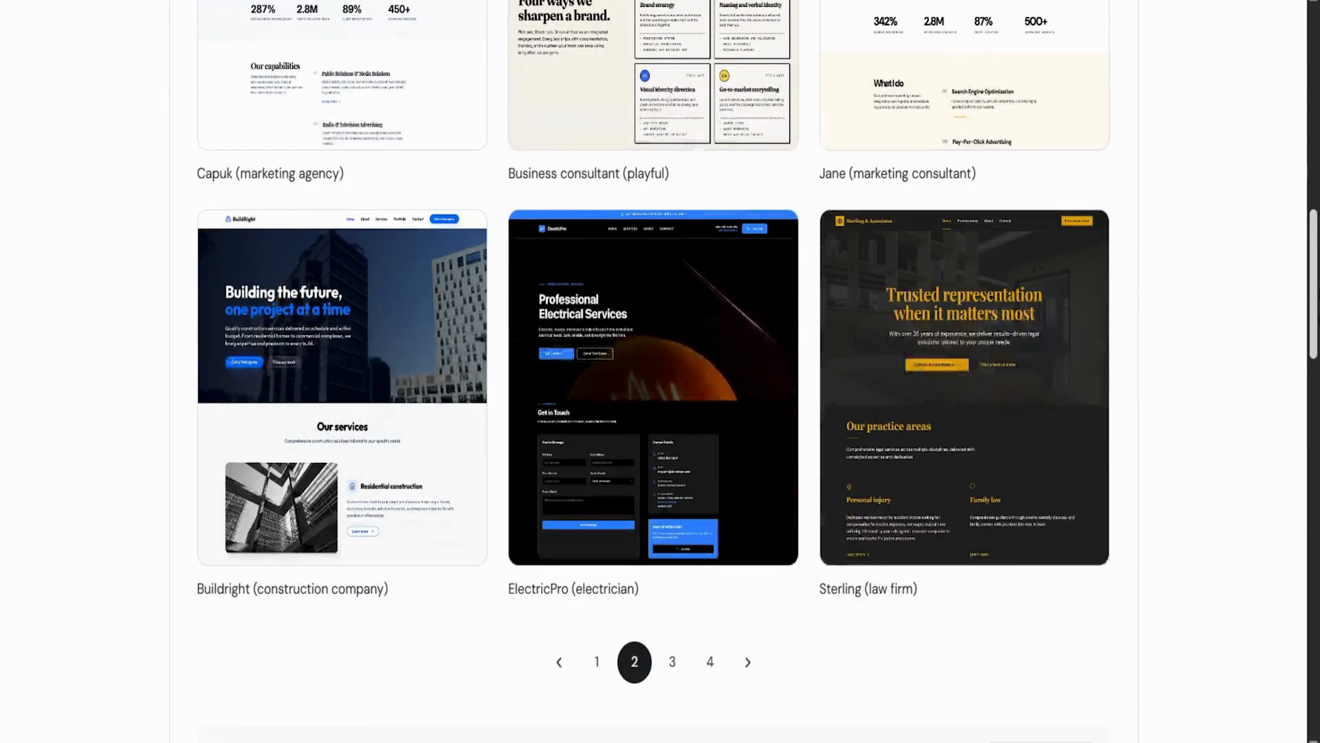
left_click(702, 658)
scroll(702, 658, "down", 2)
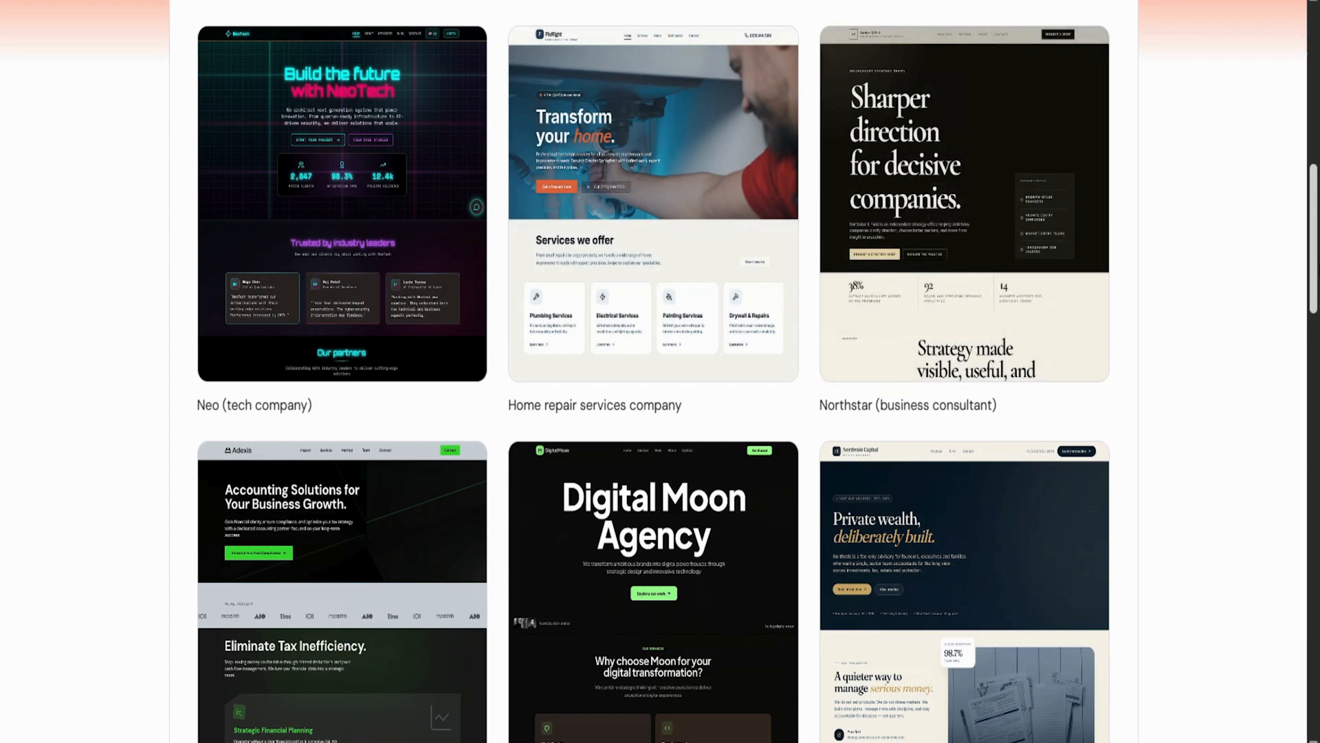
scroll(730, 648, "down", 4)
left_click(715, 602)
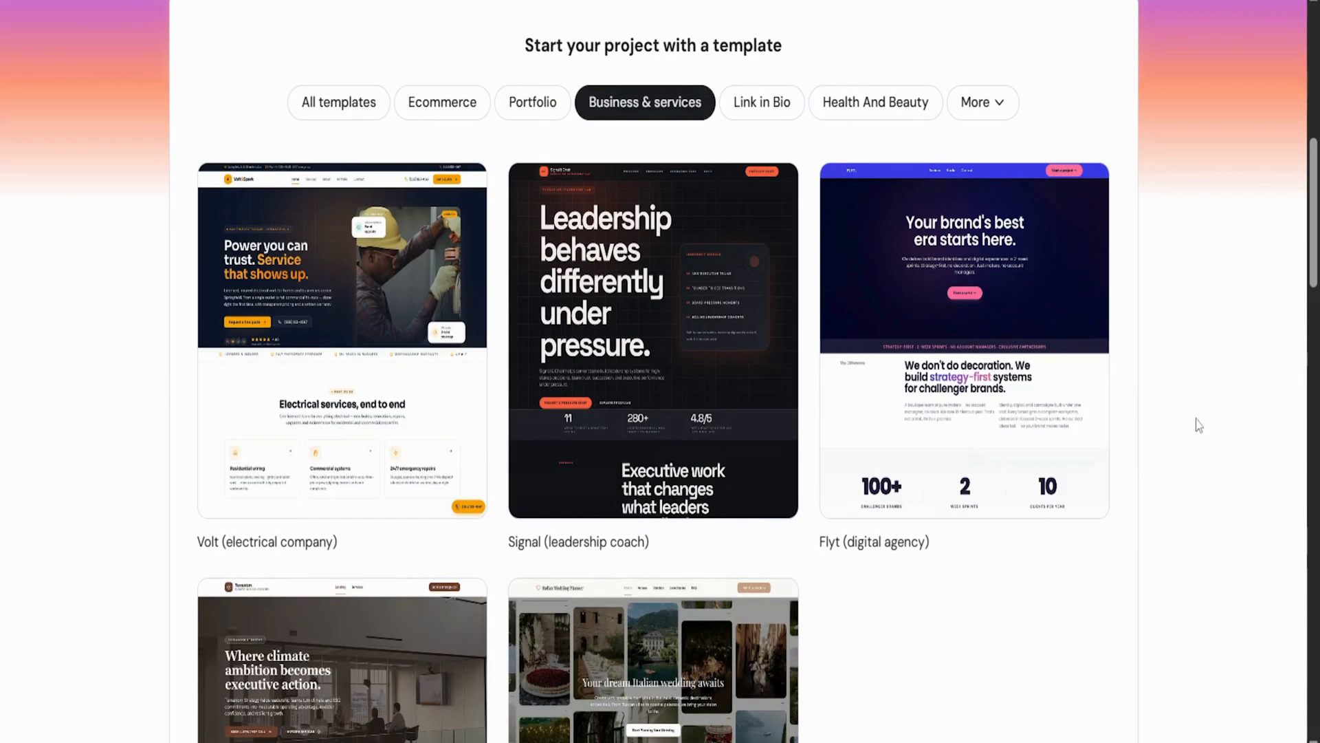
scroll(1296, 320, "down", 3)
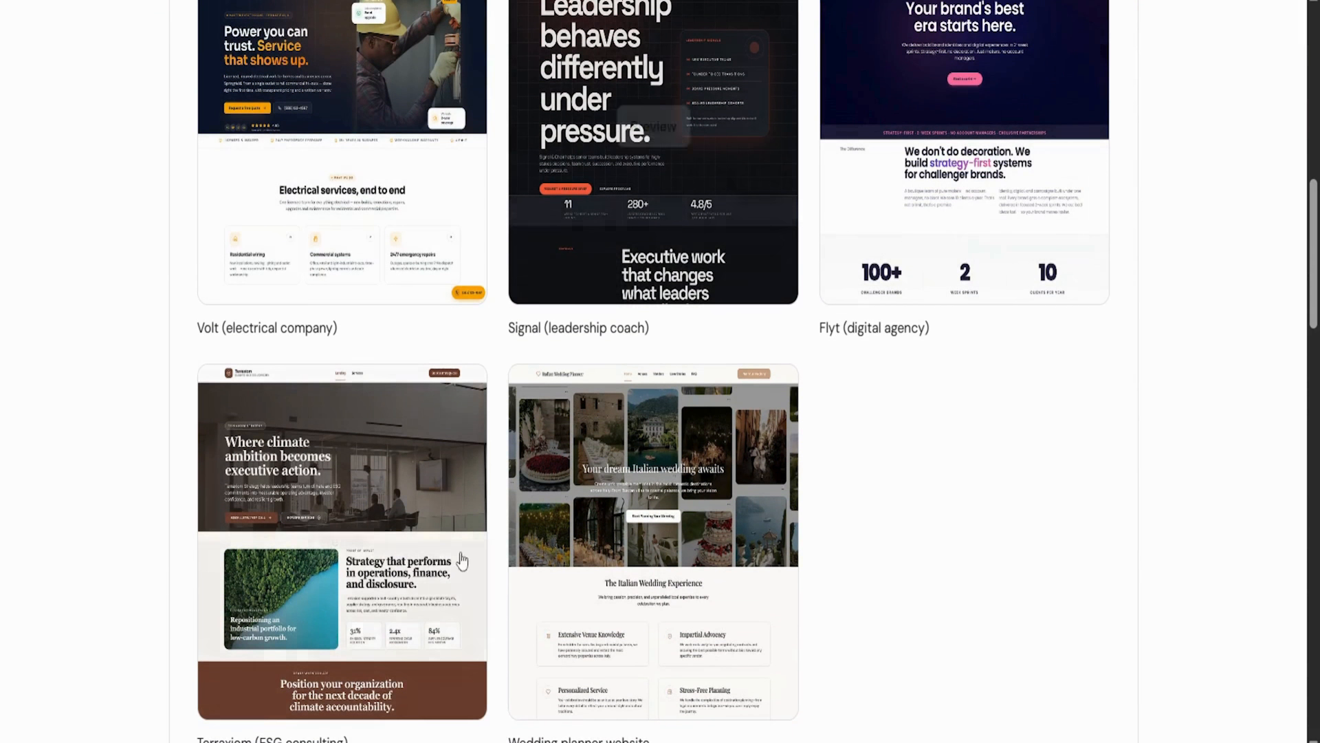
scroll(1296, 320, "down", 4)
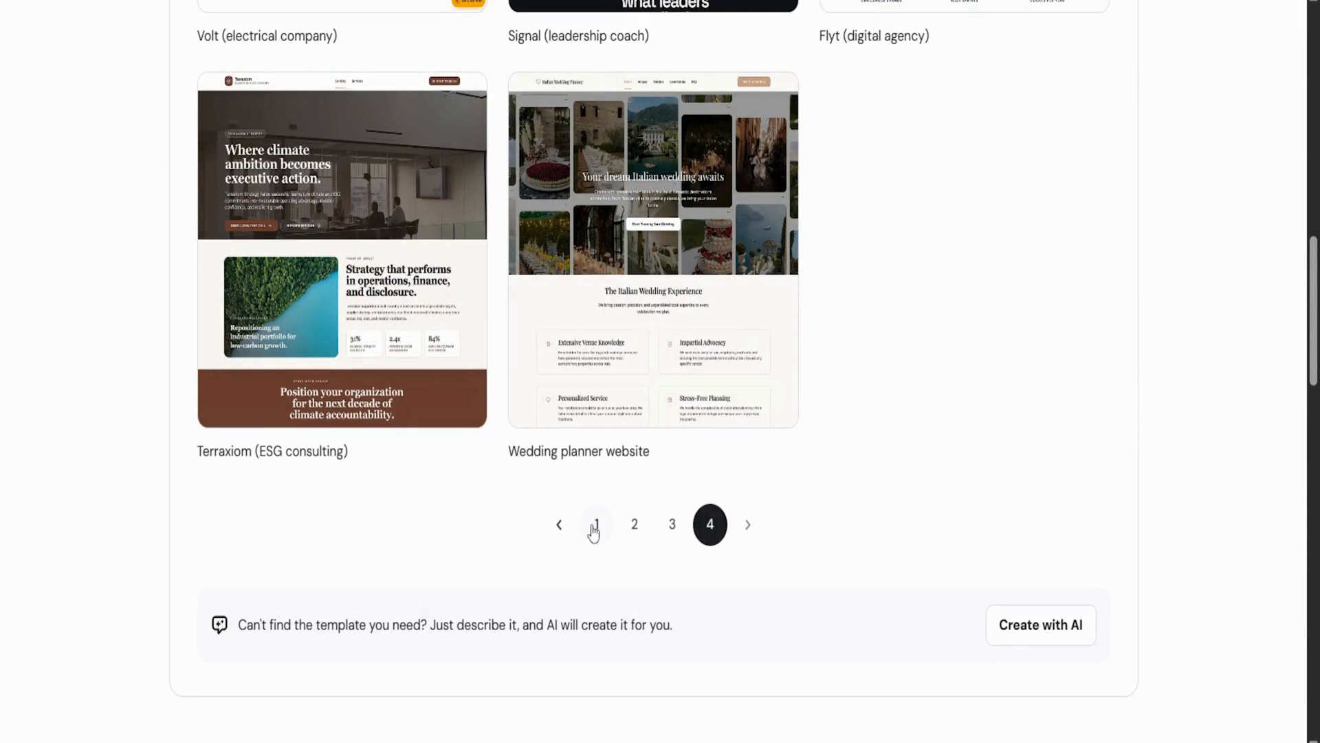
left_click(595, 524)
Preview the Business consultant website (HR) template down to its Approach section, and close the preview
mouse_move(1039, 399)
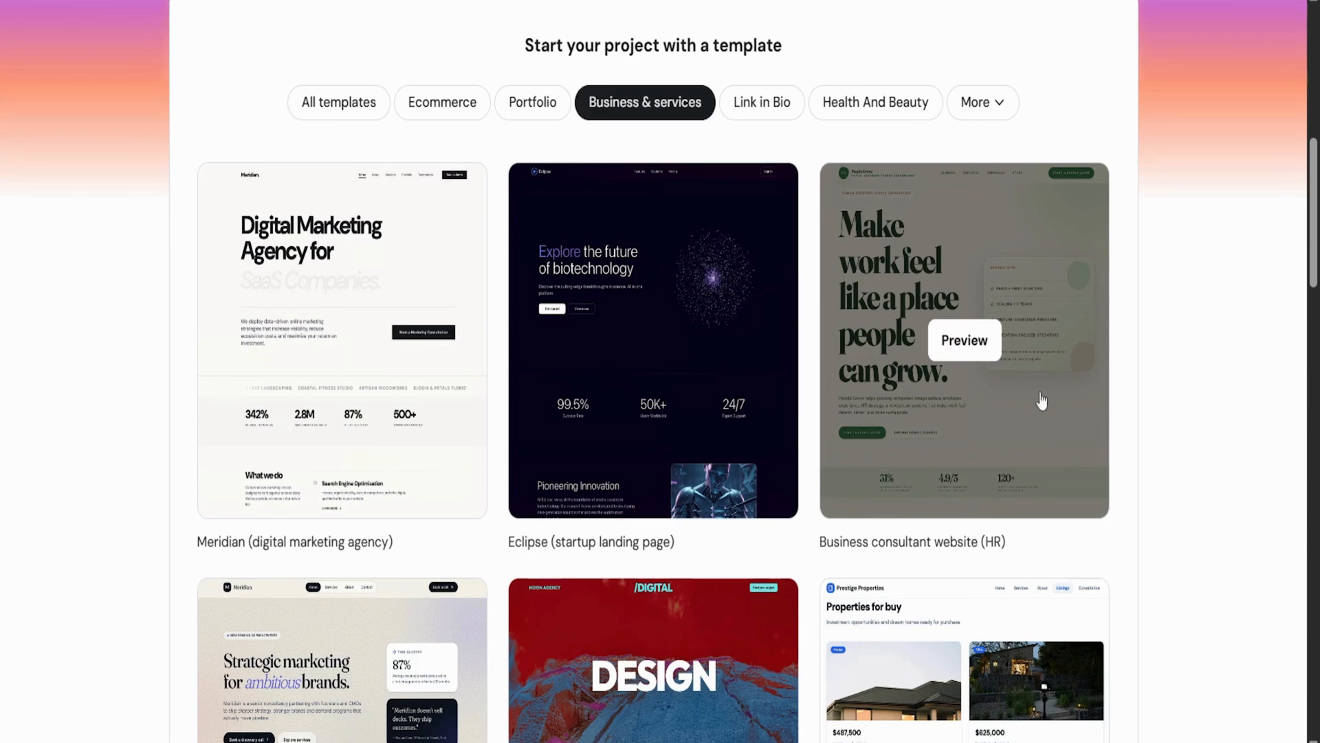
left_click(969, 352)
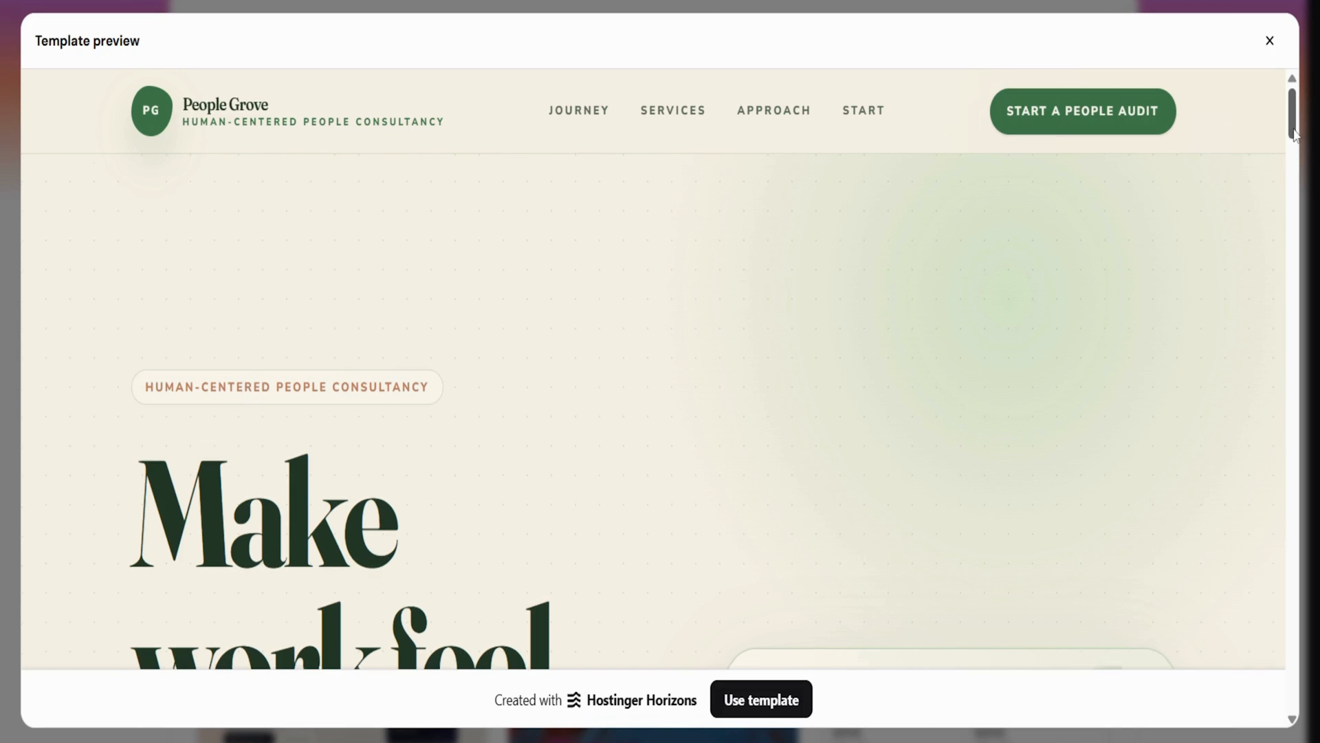
scroll(1011, 333, "down", 5)
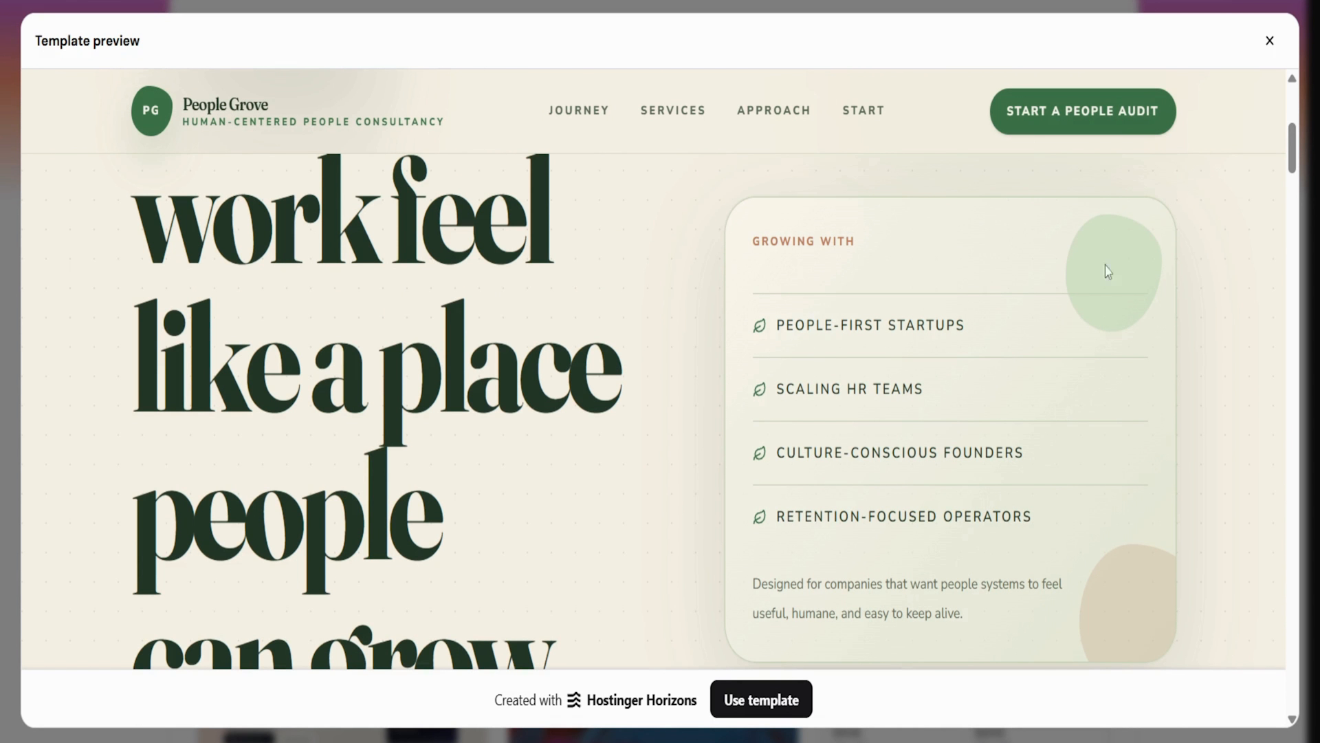
left_click_drag(1293, 163, 1290, 327)
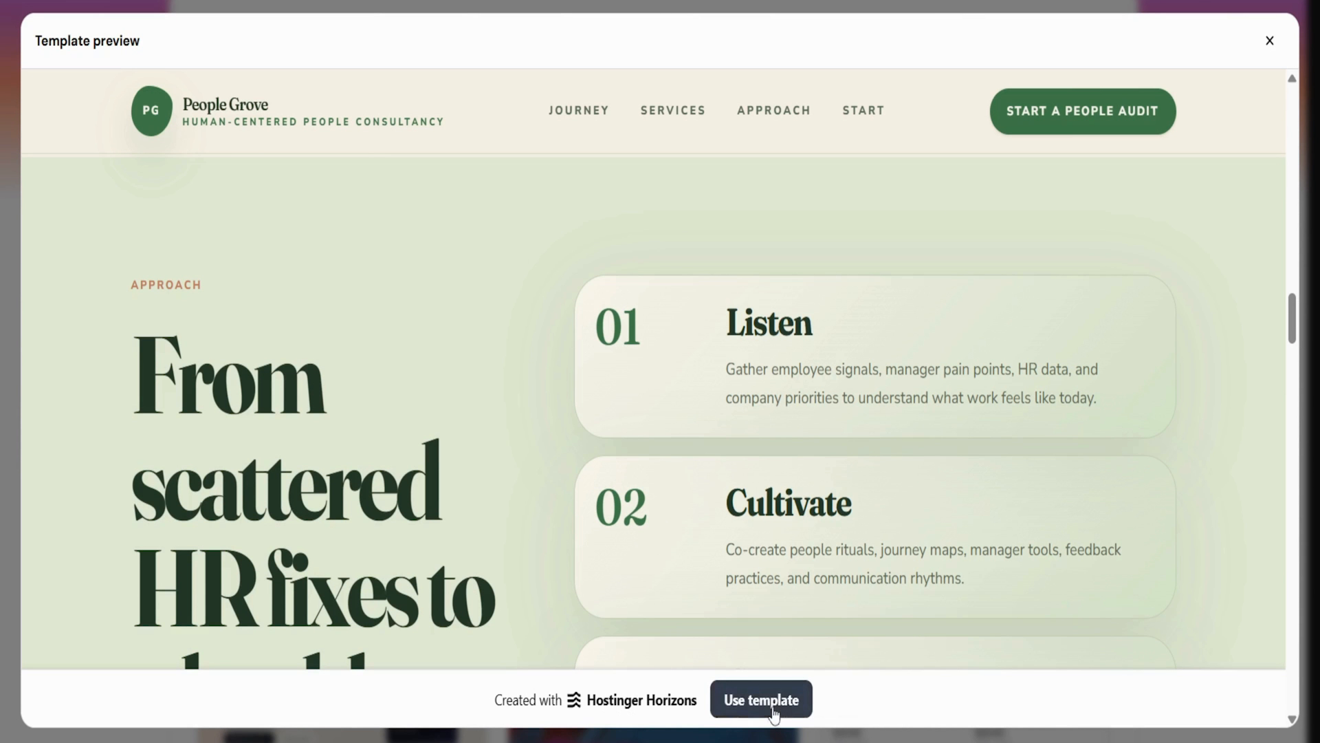
left_click(1270, 41)
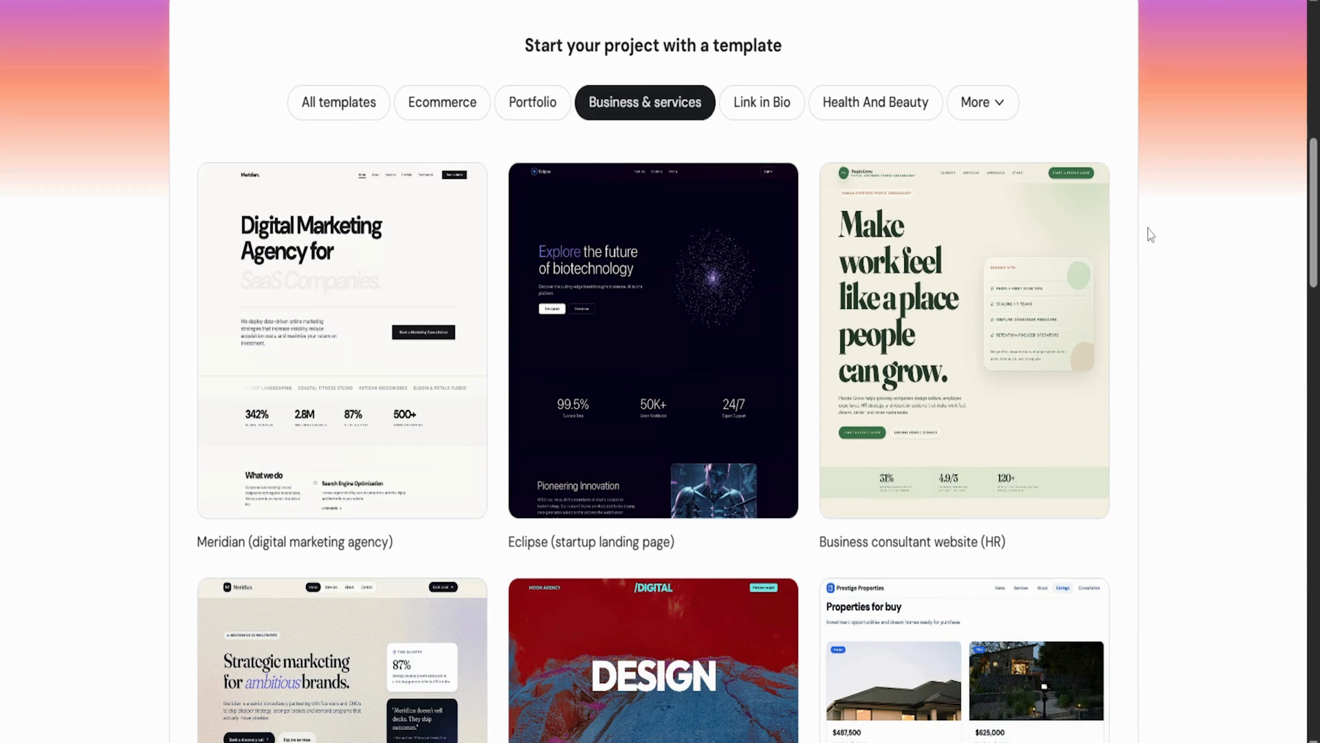
Generate a modern GreenPath Landscaping website with four services, gallery, About section, three testimonials, contact form, natural colors and a 'Request a Free Quote' call to action
left_click_drag(1313, 200, 1315, 69)
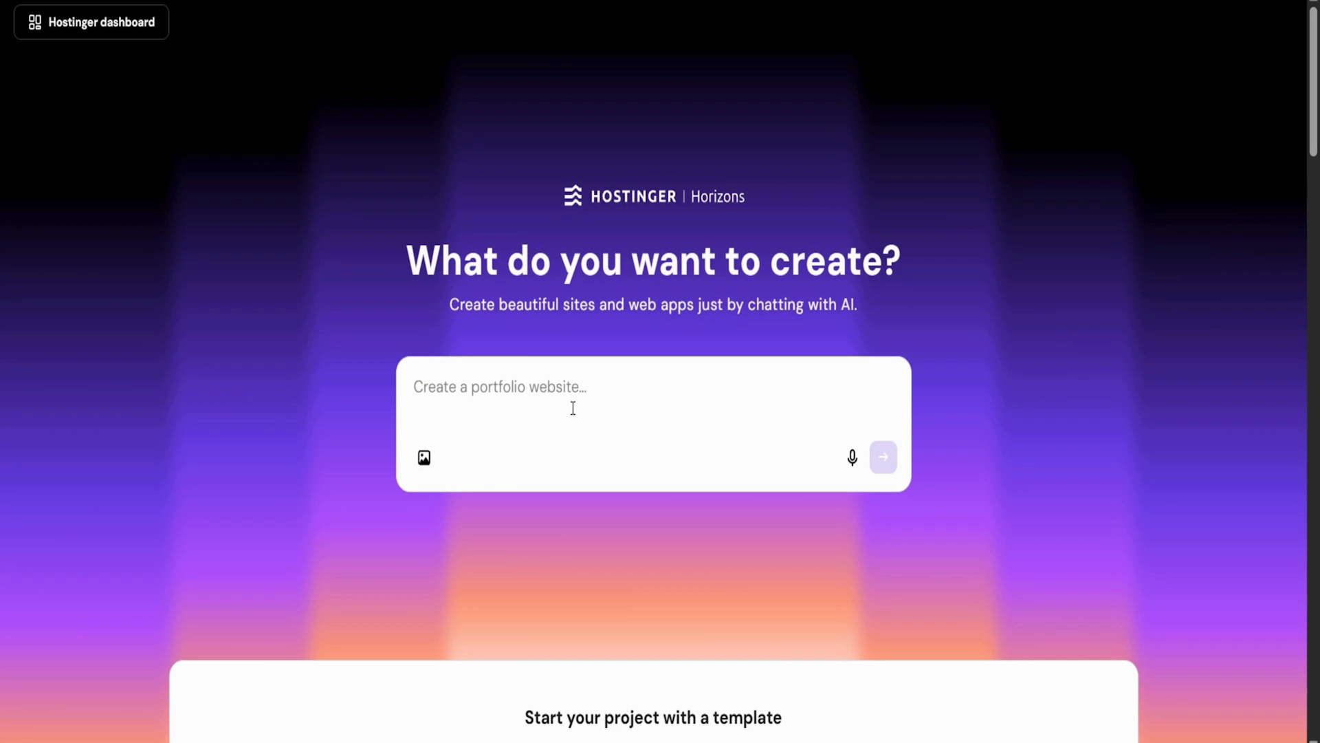
type("Create a modern website for GreenPath Landscaping. Include a strong headline, lawn care, garden design, tree trimming, outdoor cleanup, a gallery, an About section, three testimonials, and a contact form. Use natural colors, simple text, large buttons, and a ‘Request a Free Quote’ call to action. Make it easy to use on desktop and mobile.")
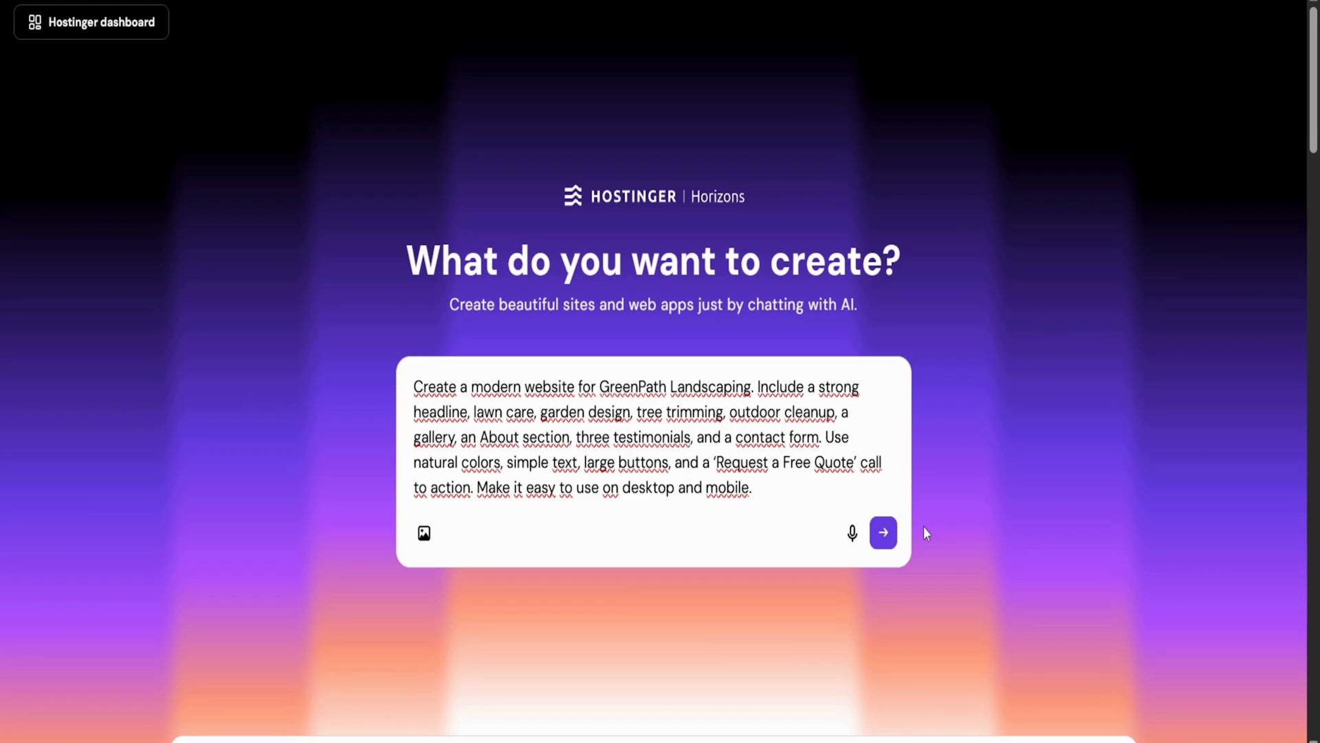
left_click(883, 533)
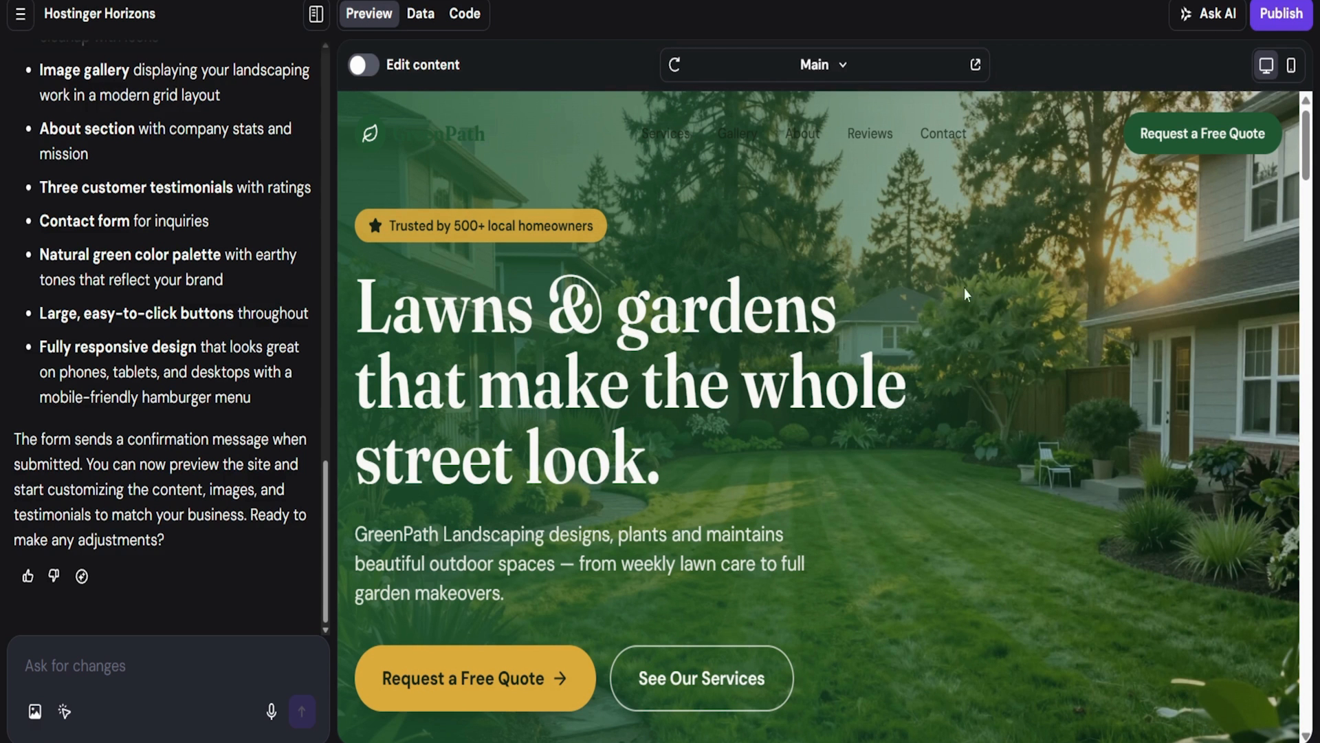
Review the services and Recent transformations sections of the generated GreenPath site
scroll(1265, 349, "down", 8)
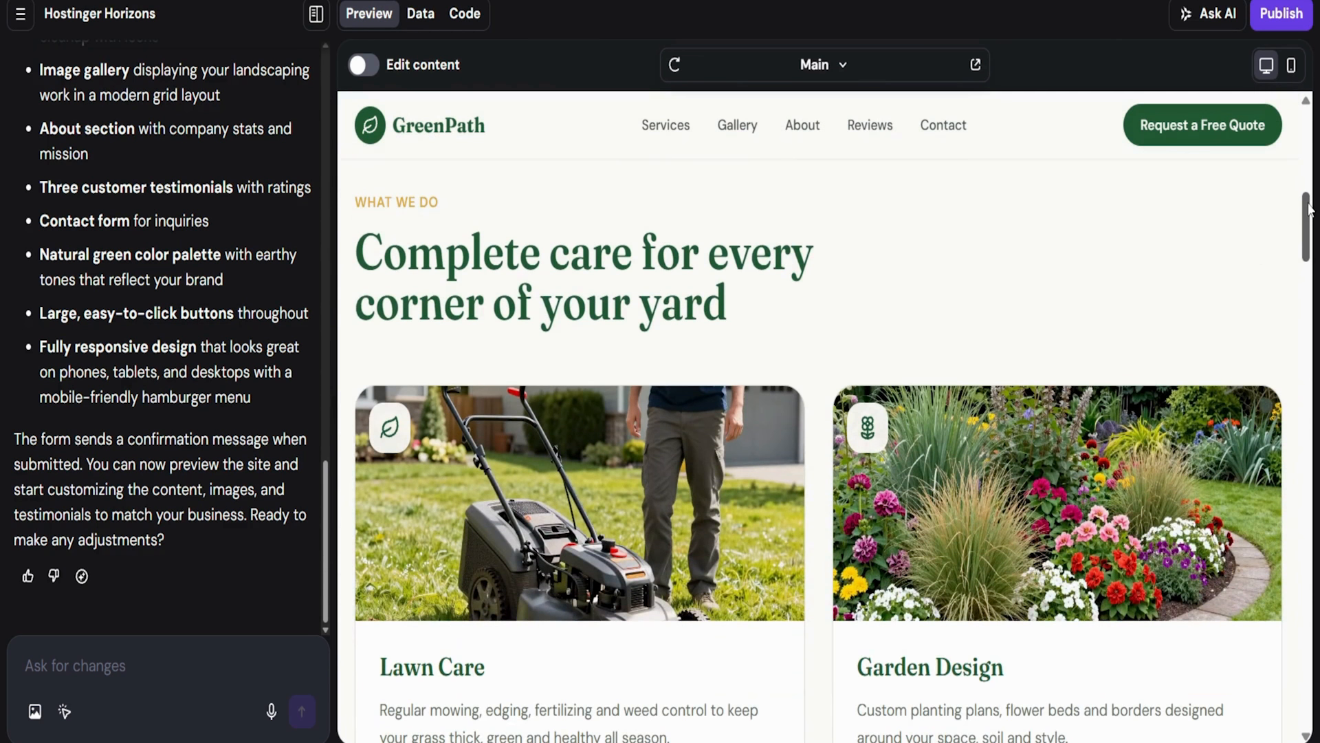
left_click_drag(1306, 242, 1307, 358)
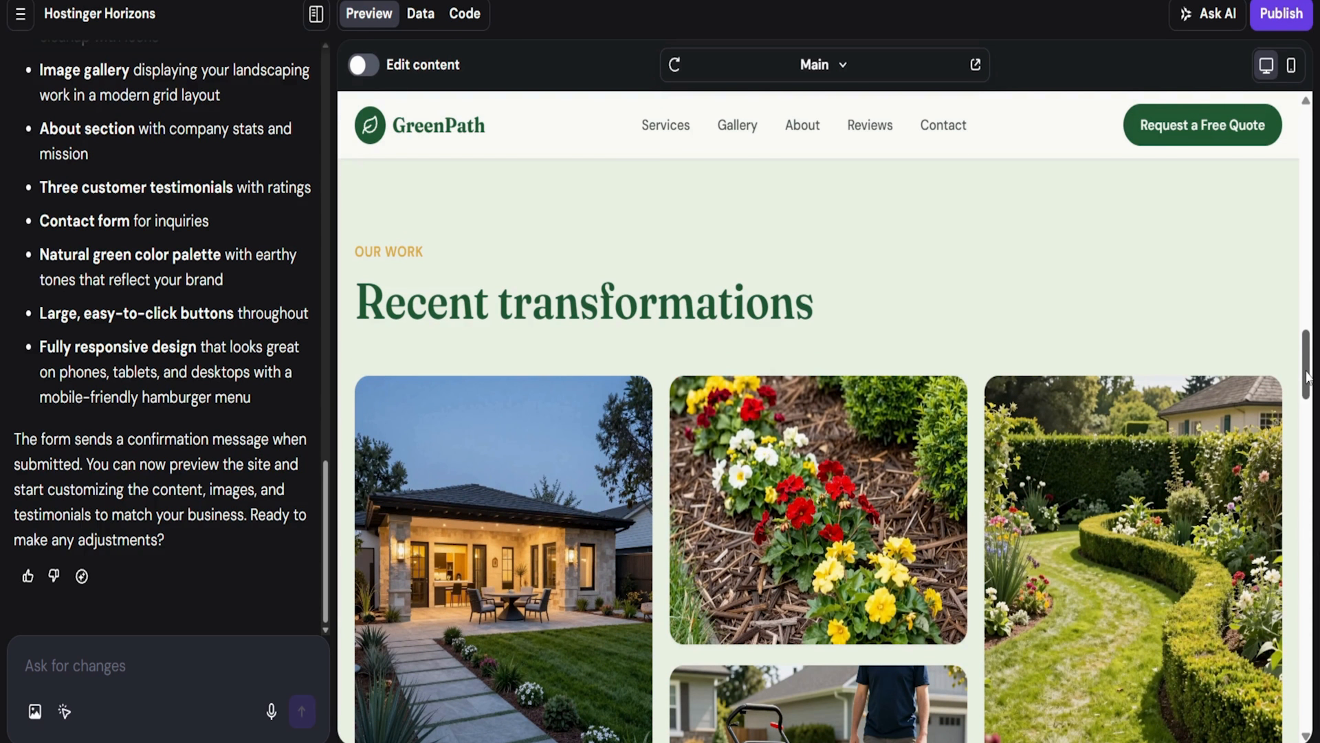
scroll(1222, 322, "down", 15)
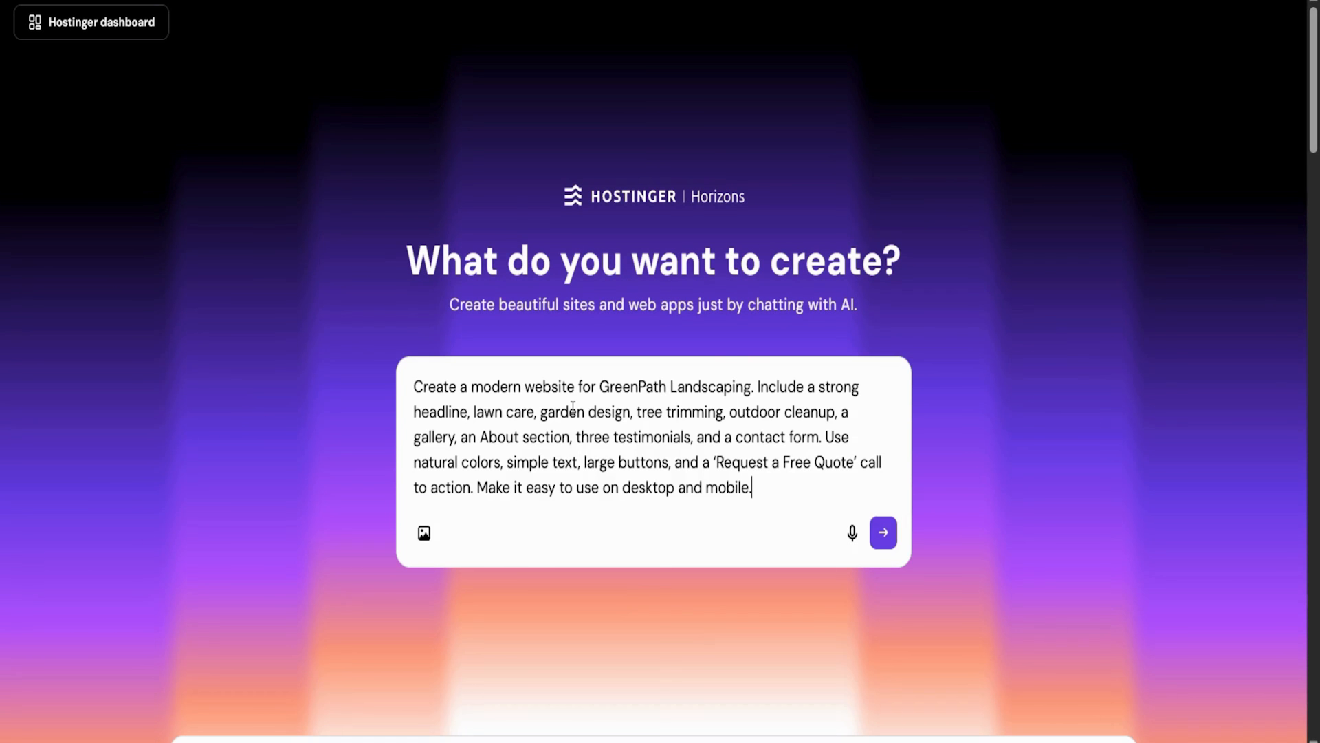
Submit the prepared GreenPath Landscaping prompt and look through the generated page from the hero to the gallery section
left_click(883, 533)
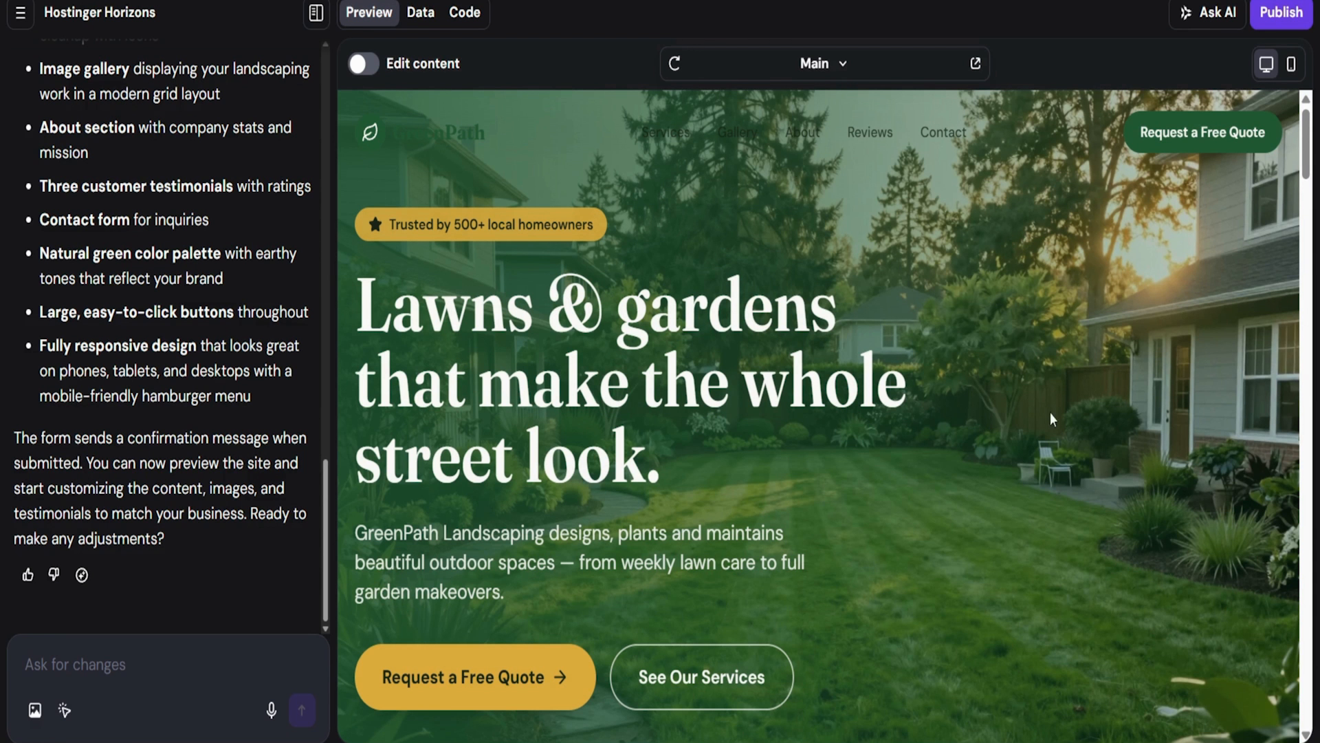
scroll(378, 548, "down", 10)
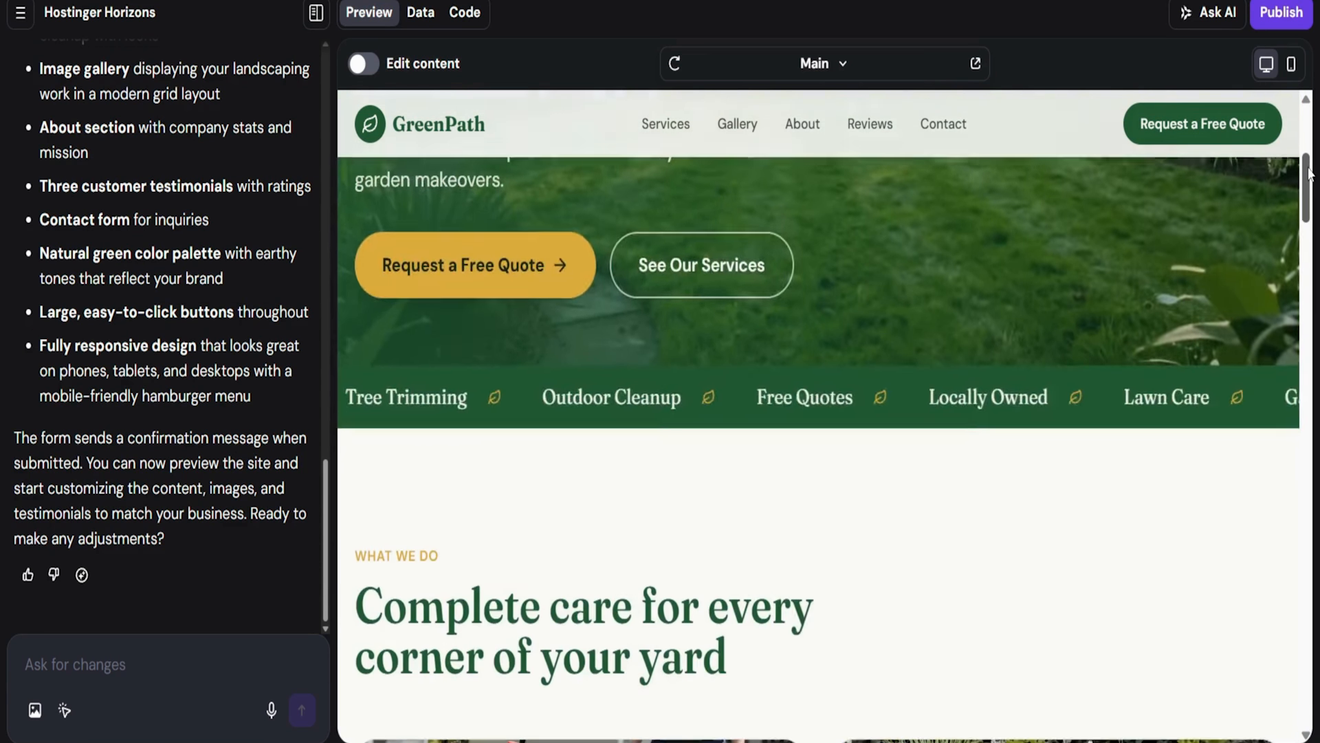
left_click_drag(1306, 244, 1308, 352)
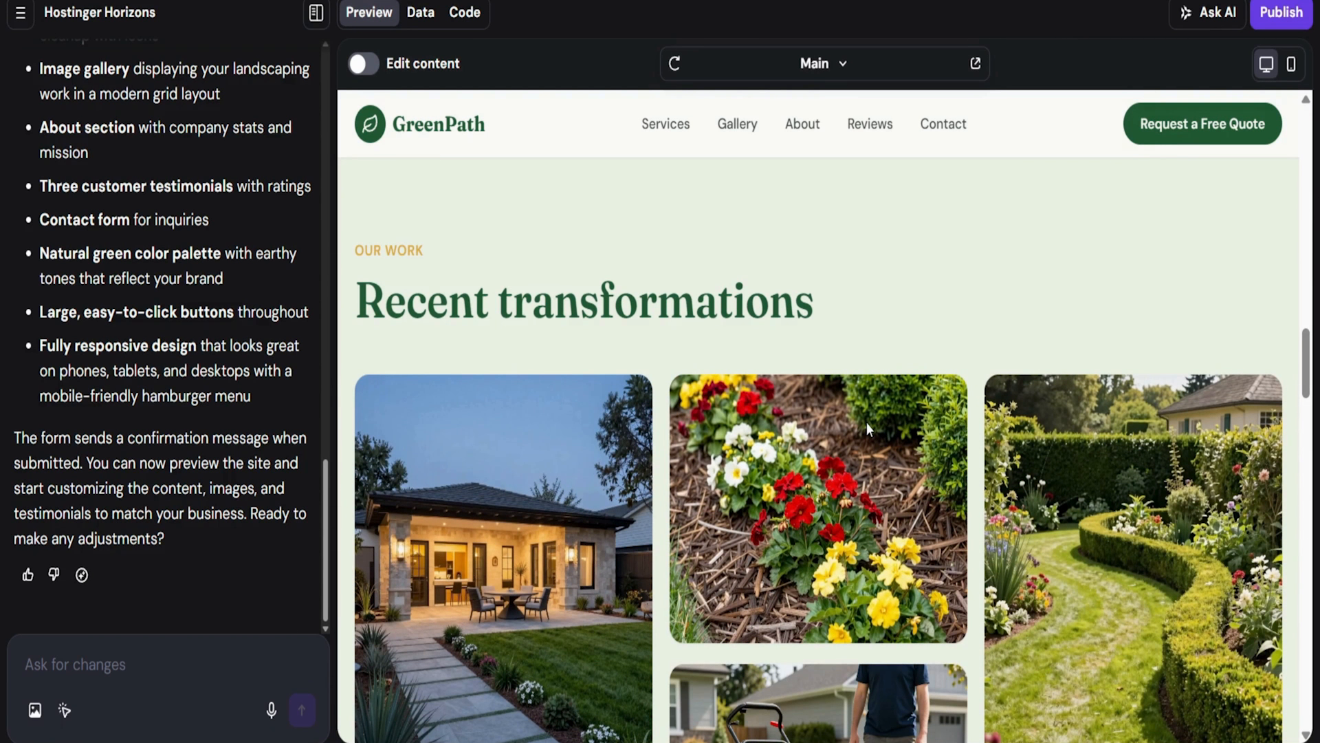
left_click_drag(1308, 371, 1302, 502)
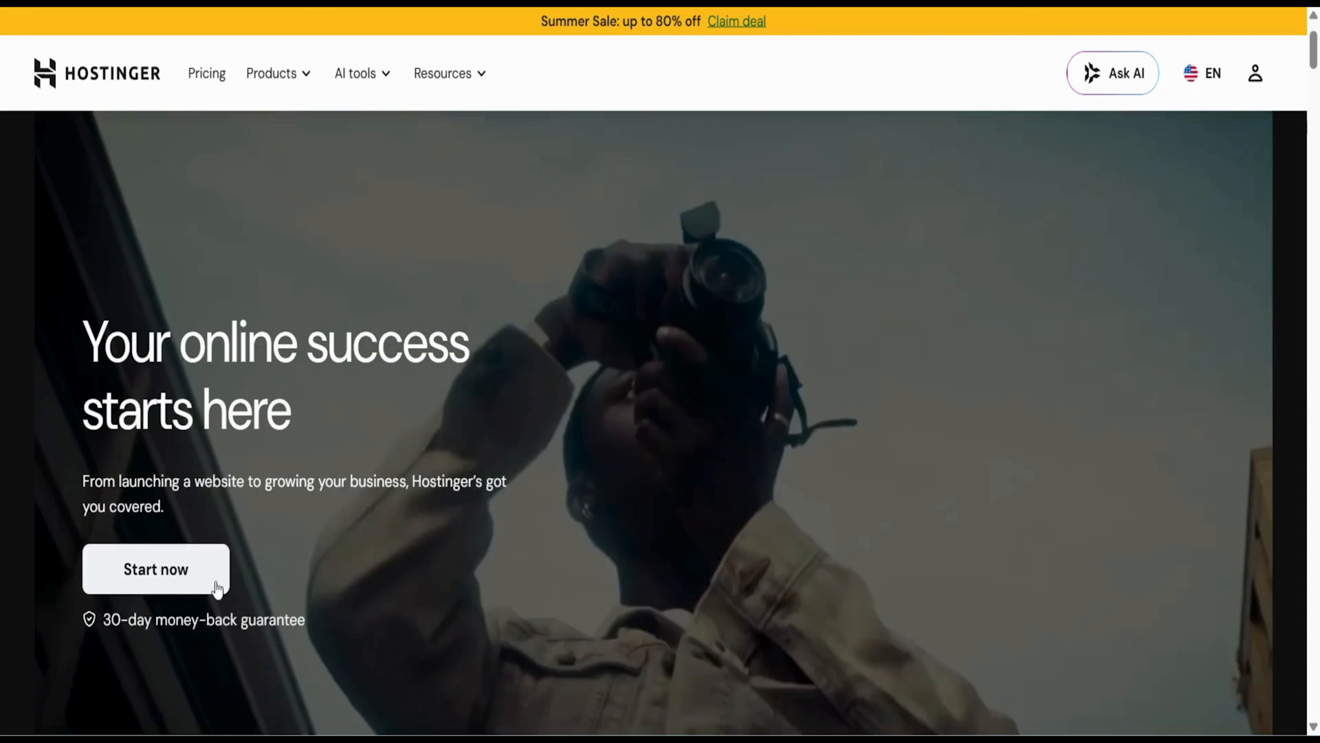
Start from the Hostinger homepage to reach the account dashboard, and expand its Websites and More services entries
left_click(217, 587)
scroll(592, 224, "down", 1)
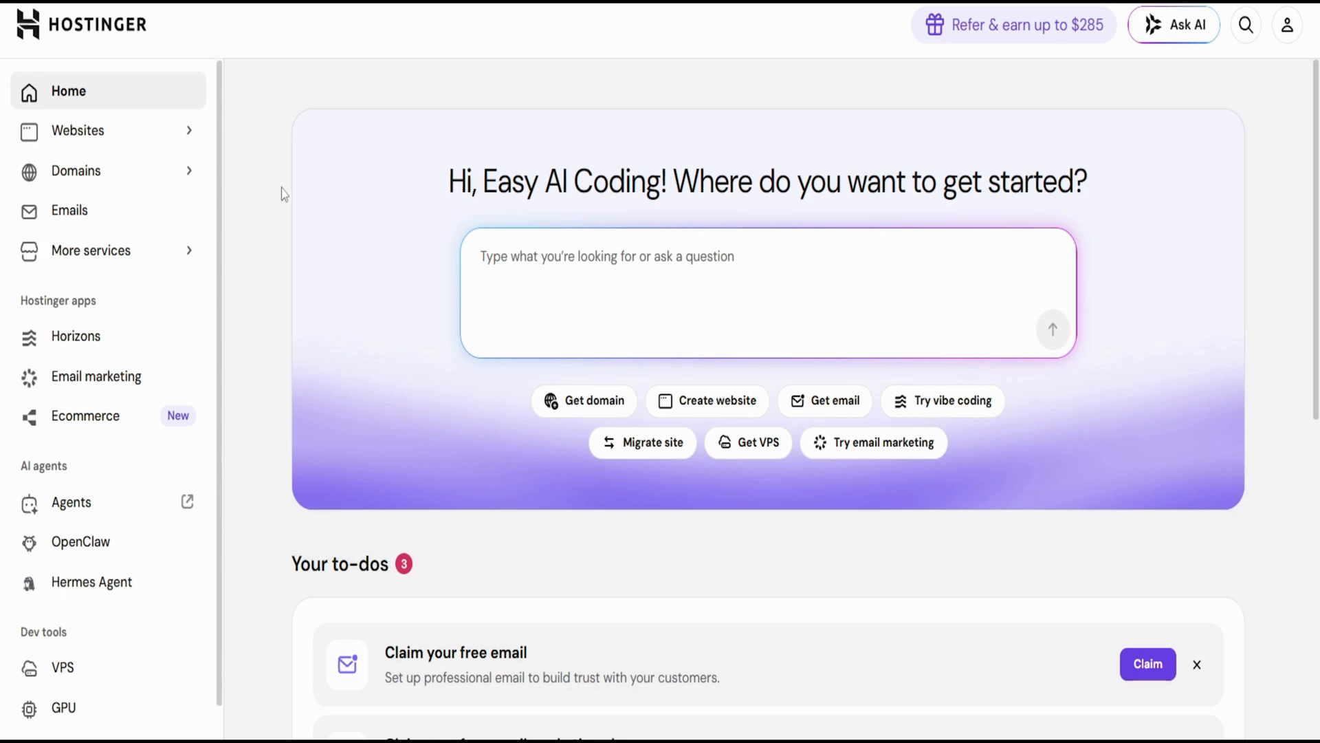
left_click(171, 134)
left_click(179, 251)
Enter the GreenPath Landscaping prompt covering lawn care, garden design, tree trimming, outdoor cleanup, simple text and large buttons for desktop and mobile, and generate the site
type("Create a modern website for GreenPath Landscaping. Include a strong headline, lawn care, garden design, tree trimming, outdoor cleanup, a gallery, an About section, three testimonials, and a contact form. Use natural colors, simple text, large buttons, and a ‘Request a Free Quote’ call to action. Make it easy to use on desktop and mobile.")
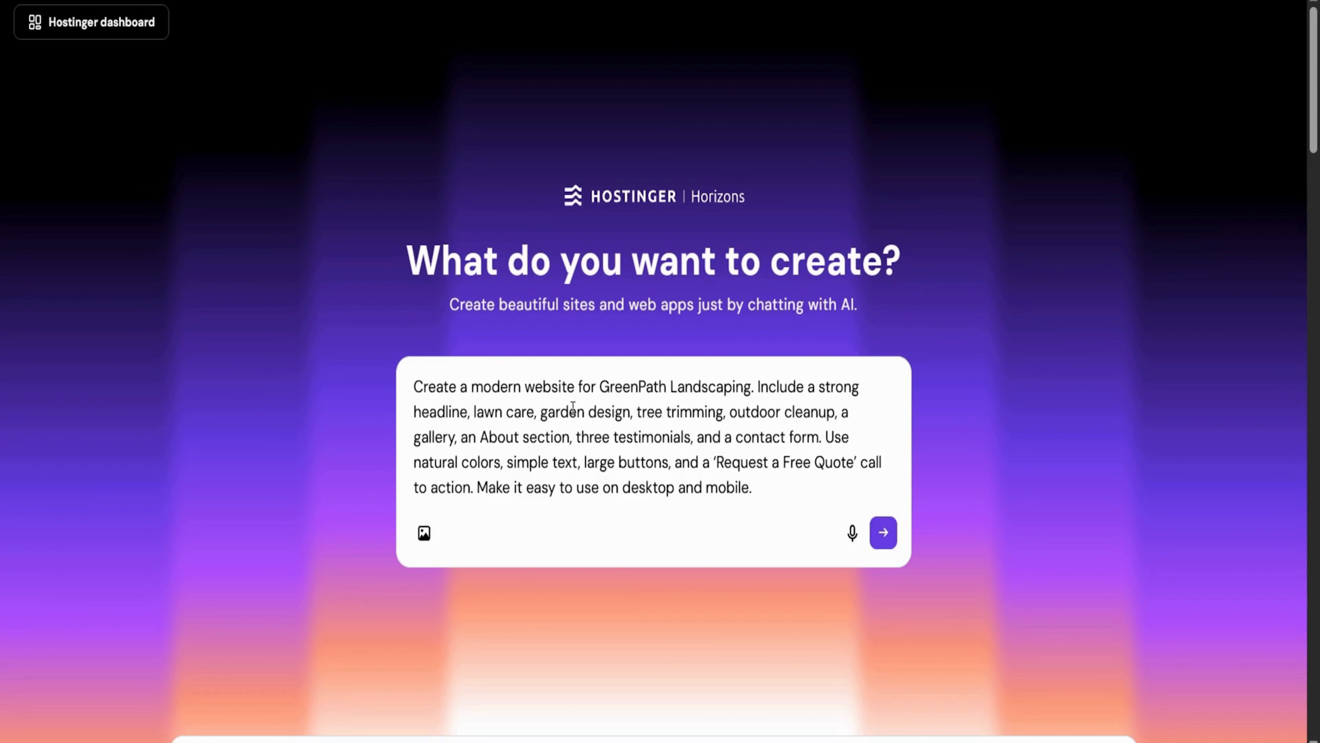
left_click(883, 534)
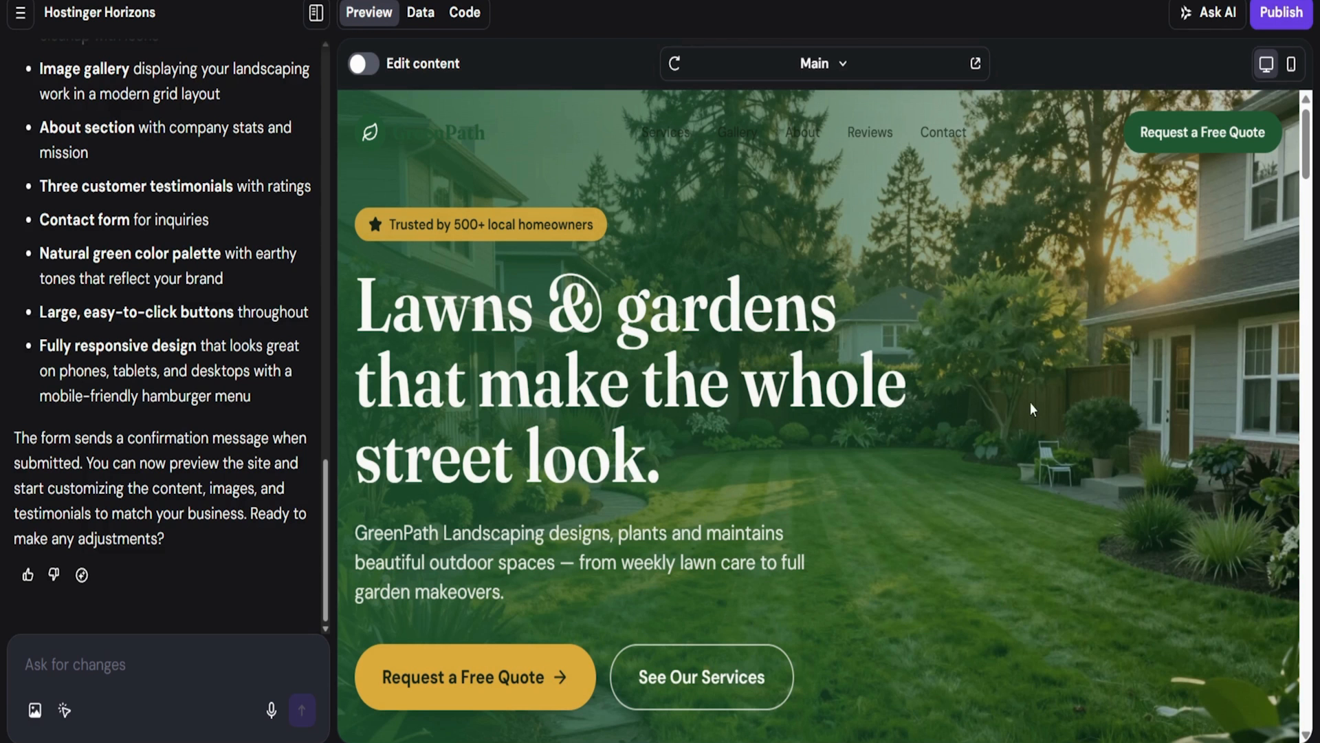
Review the whole generated page, from services, gallery and About through testimonials, quote form and footer, and return to its beginning
left_click_drag(1308, 125, 1308, 208)
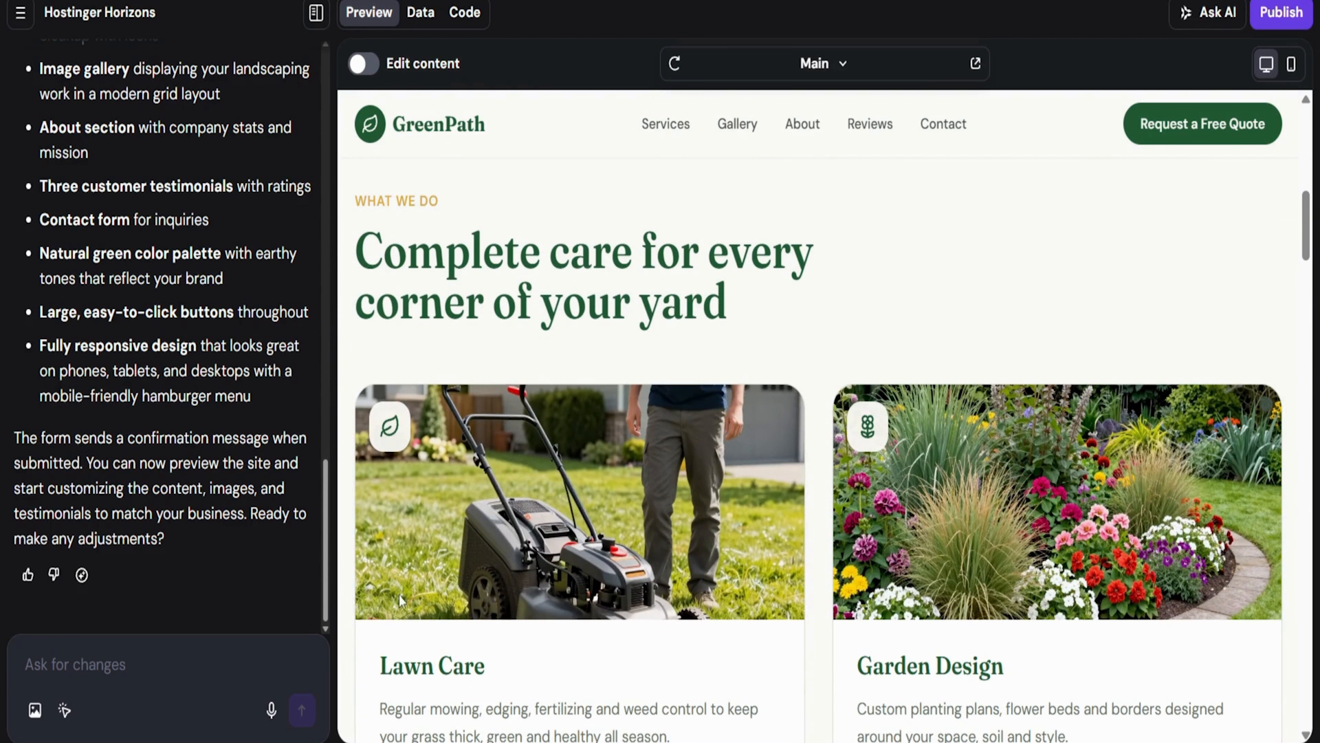
left_click_drag(1306, 243, 1308, 307)
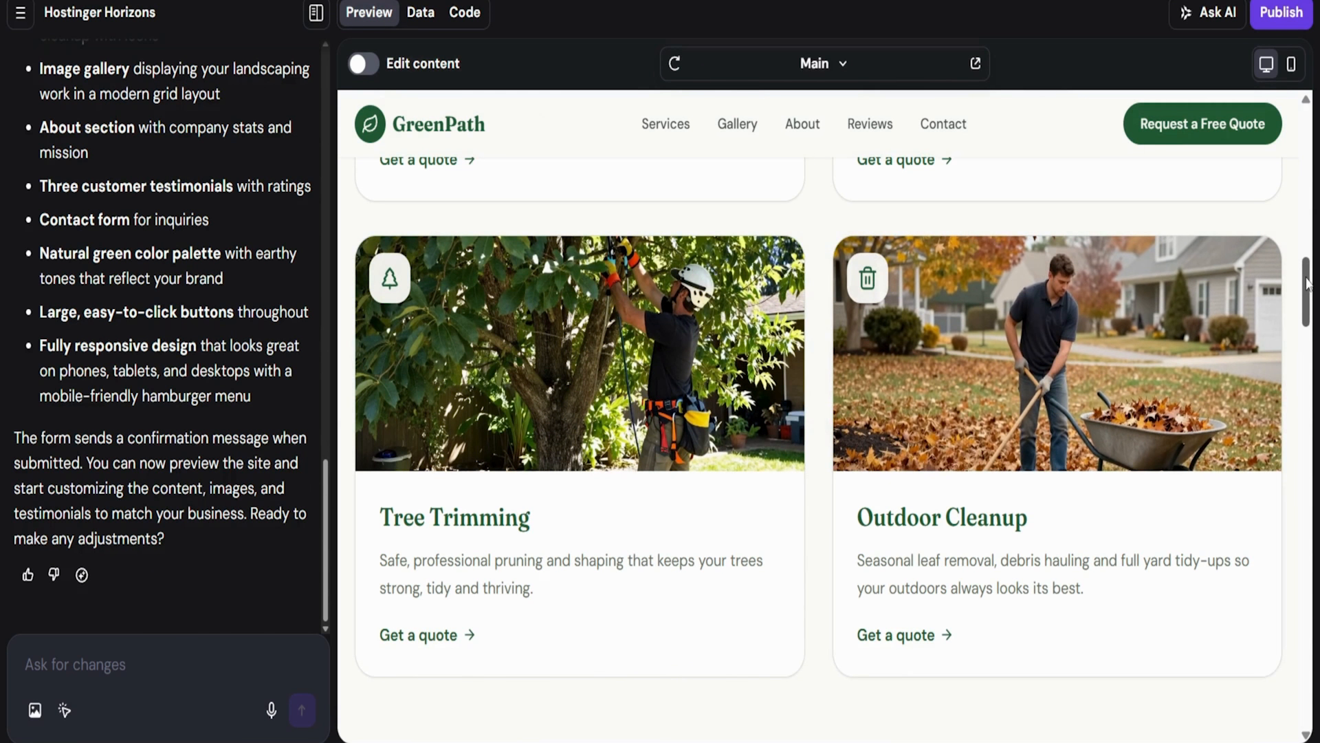
left_click_drag(1306, 279, 1307, 350)
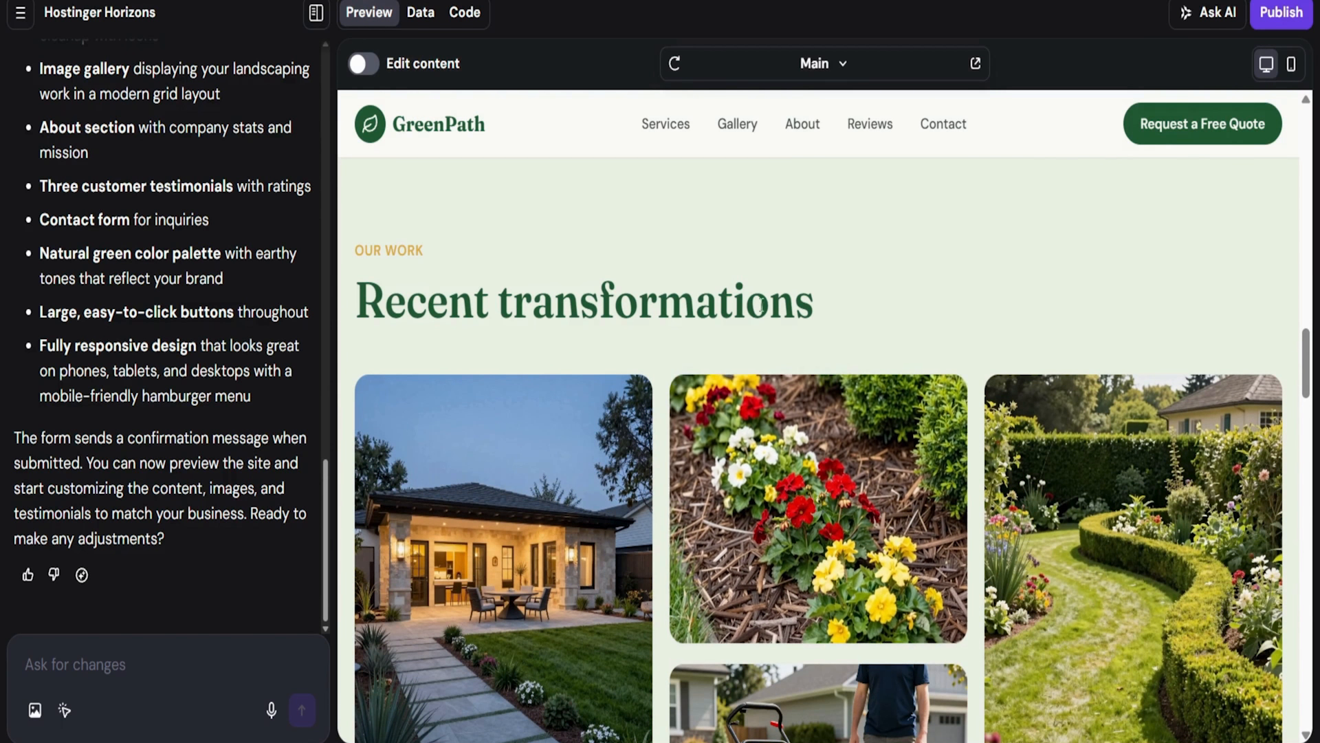
left_click_drag(1307, 368, 1305, 495)
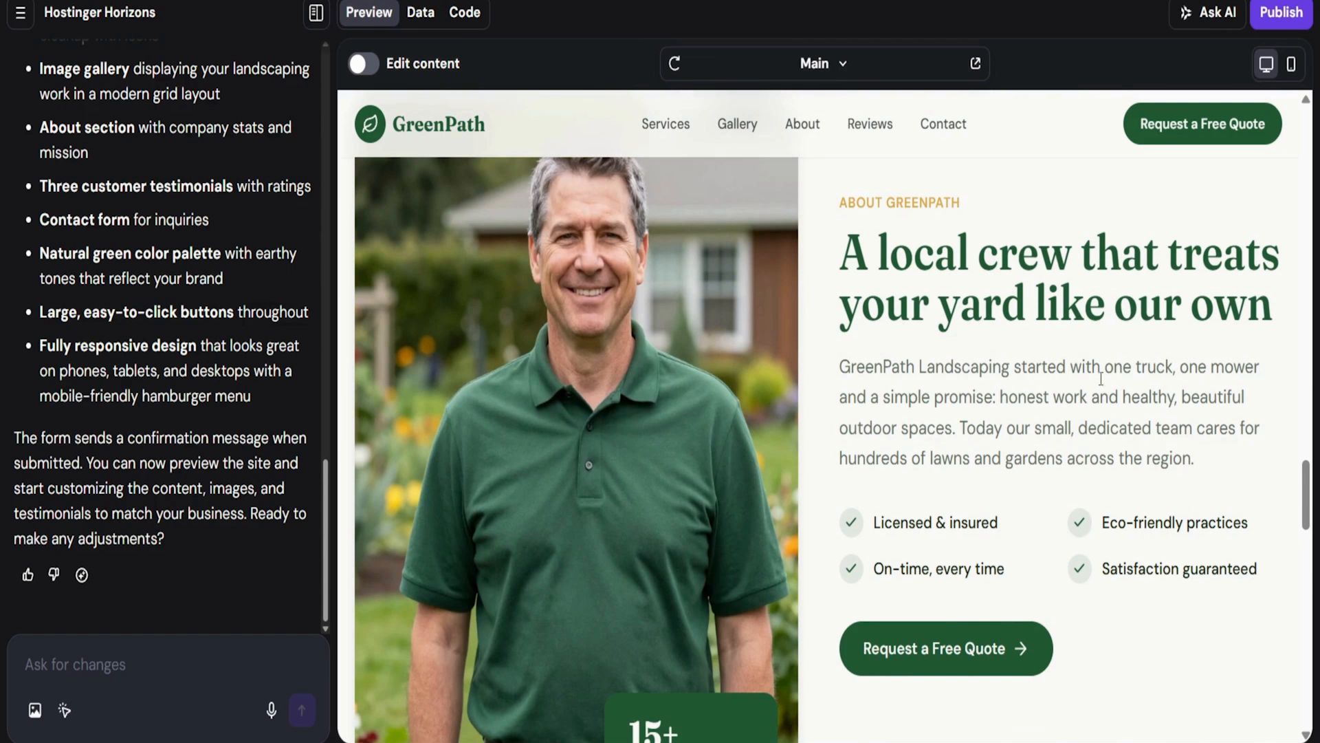
left_click_drag(1310, 472, 1302, 559)
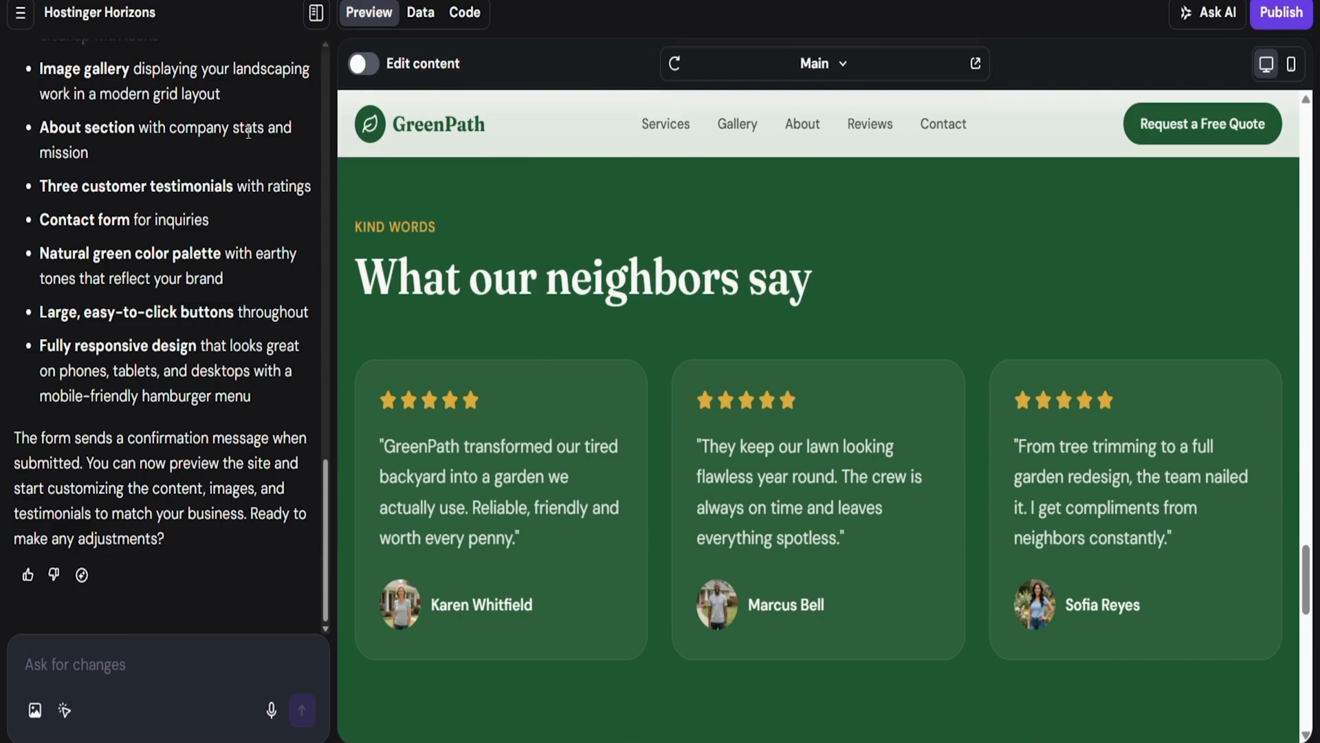
left_click_drag(1315, 605, 1313, 640)
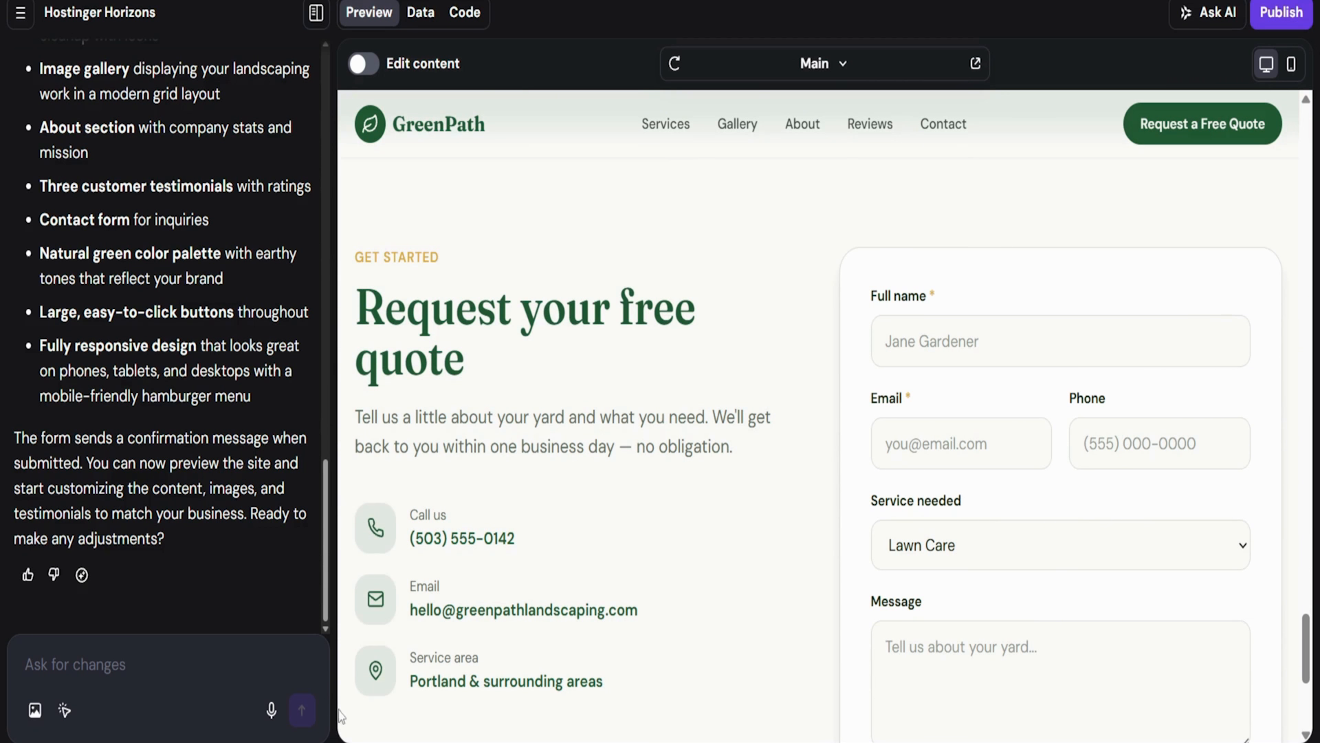
left_click_drag(1314, 659, 1302, 684)
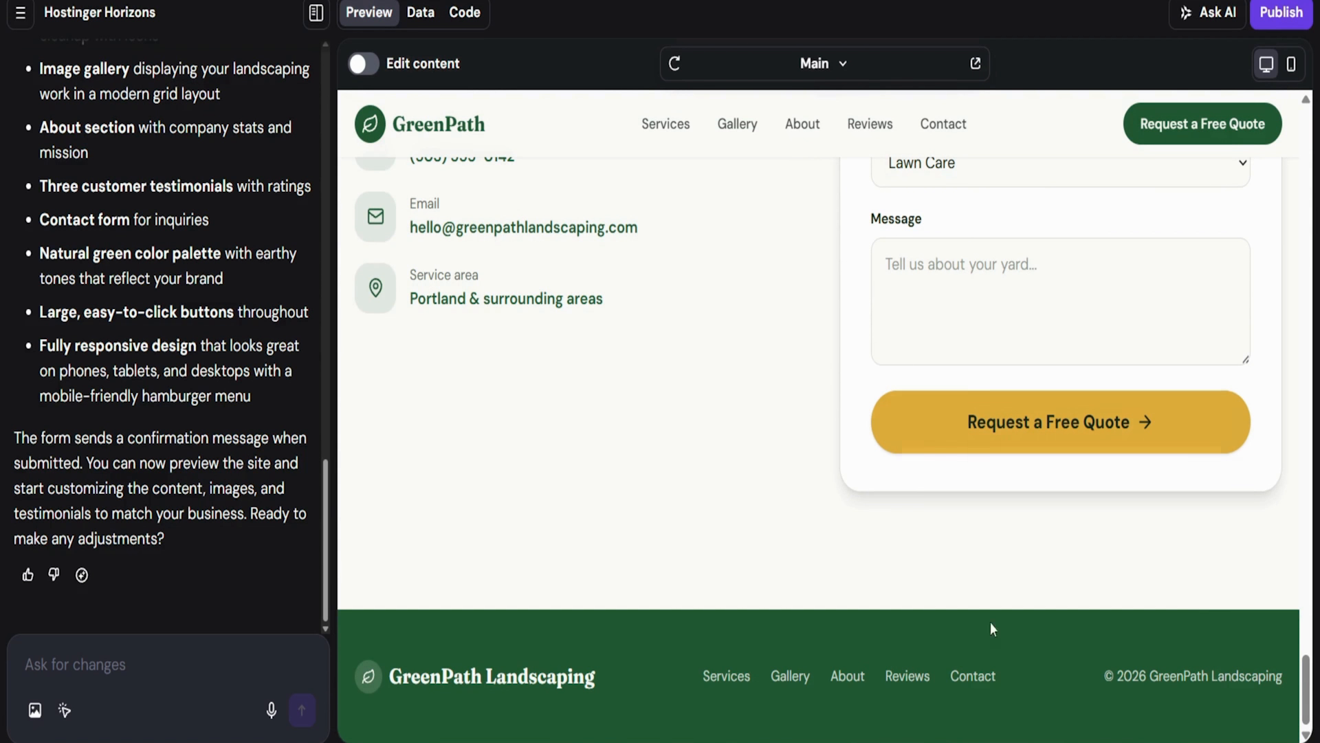
left_click_drag(1315, 696, 1315, 148)
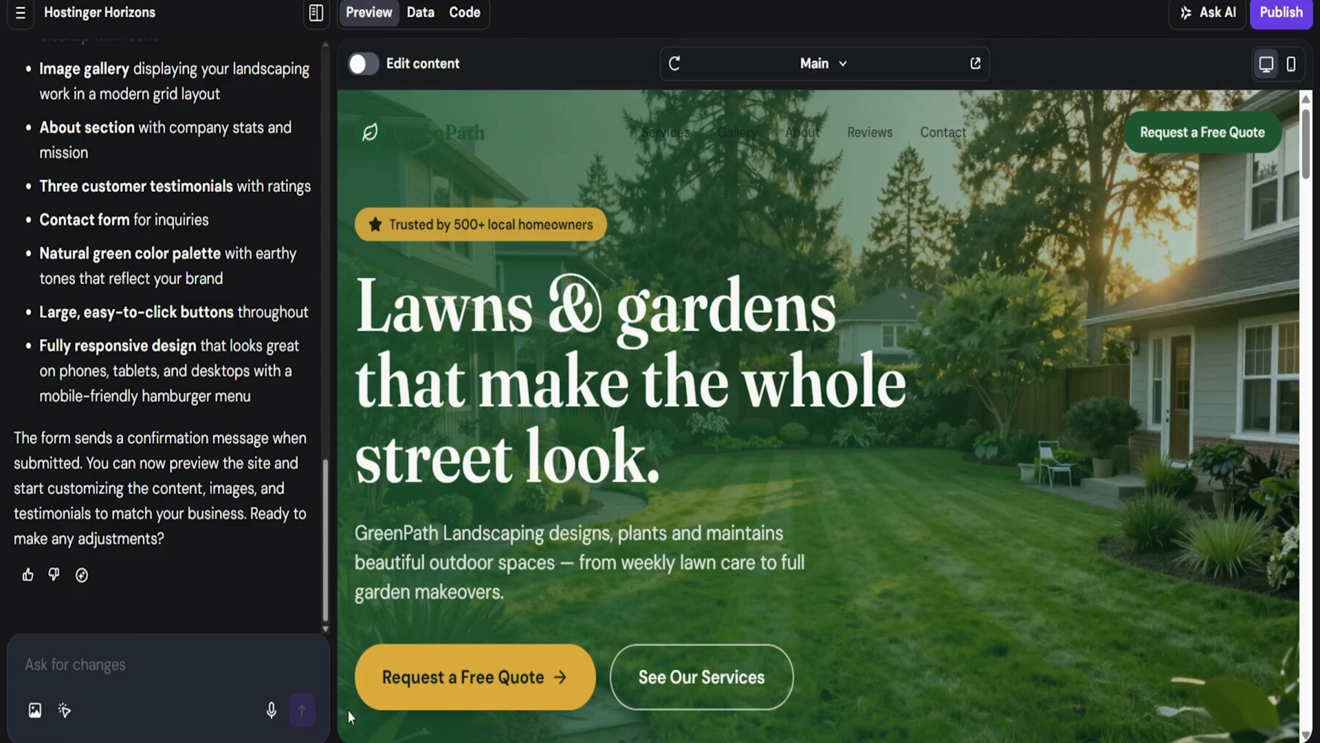
Request the change "Professional Landscaping Services for Homes in Austin, Texas." from the AI and briefly check the hero's directly editable elements
type("Professional Landscaping Services for Homes in Austin, Texas.")
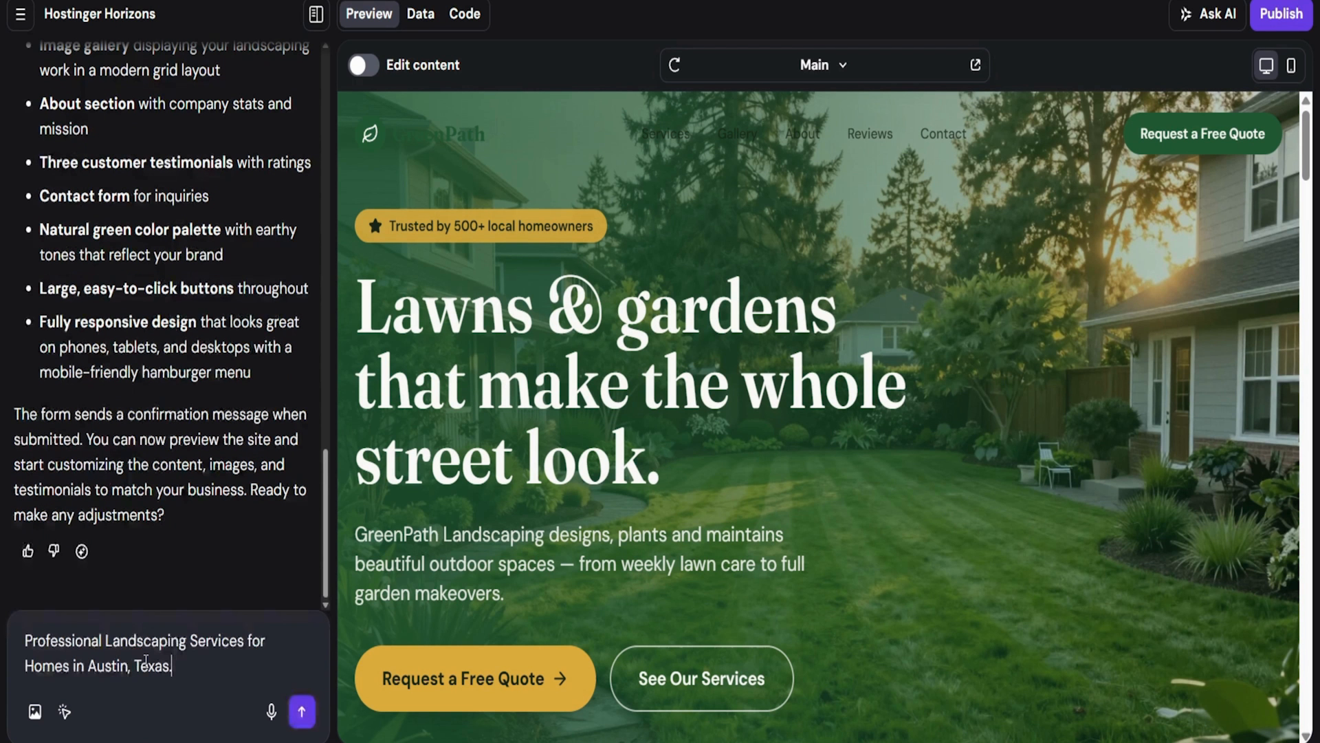
left_click(302, 712)
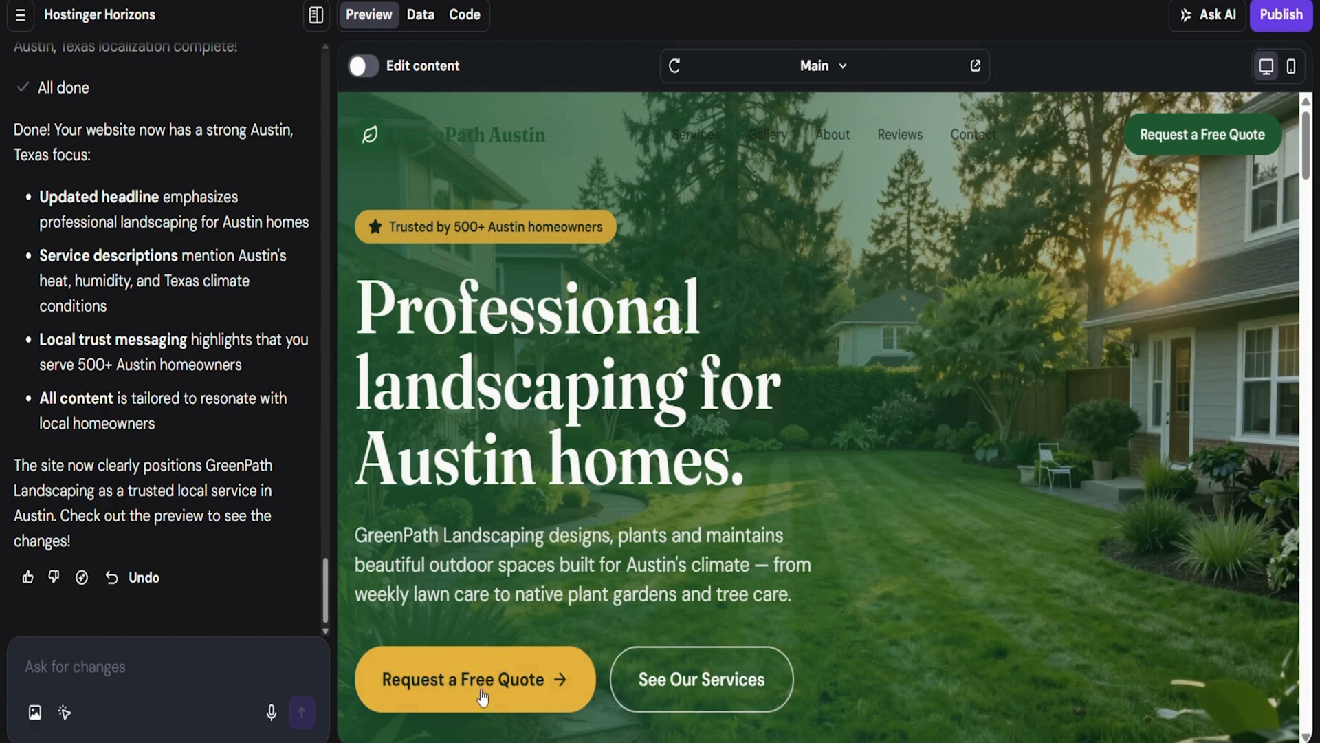
left_click(359, 67)
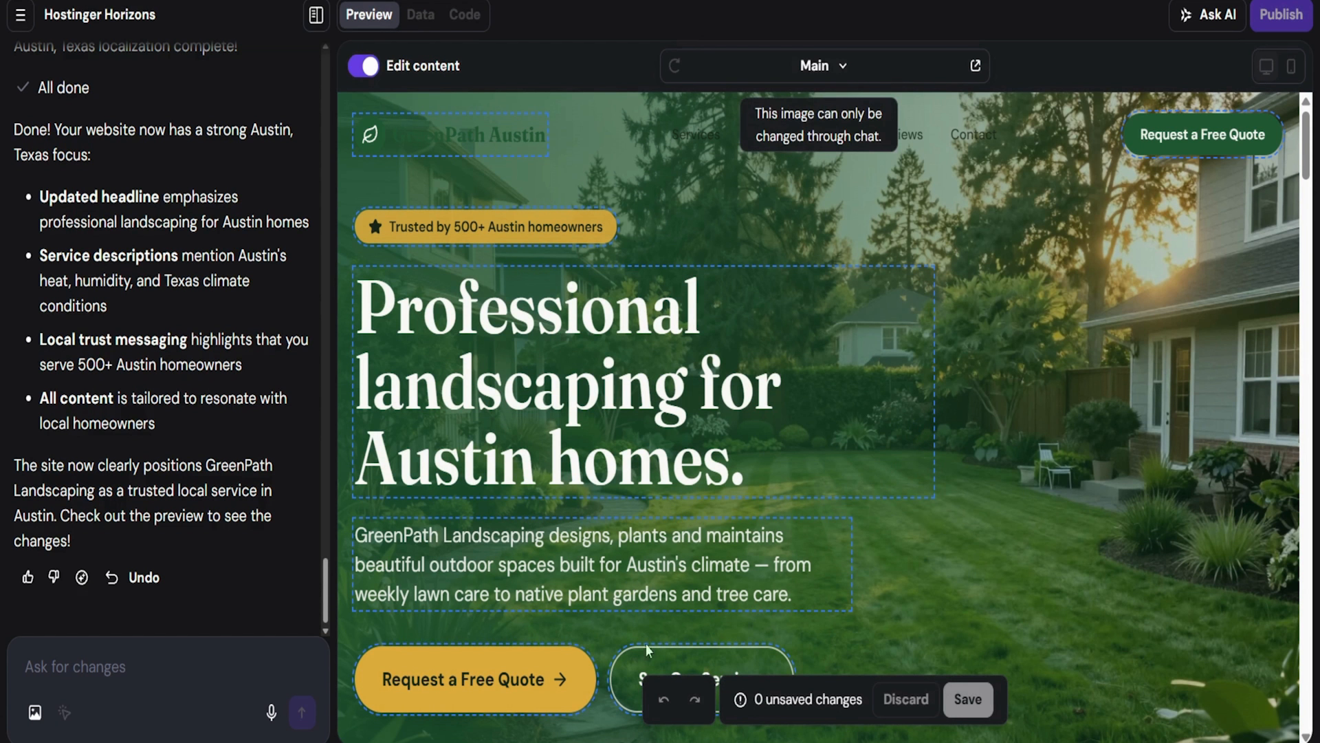
left_click(363, 67)
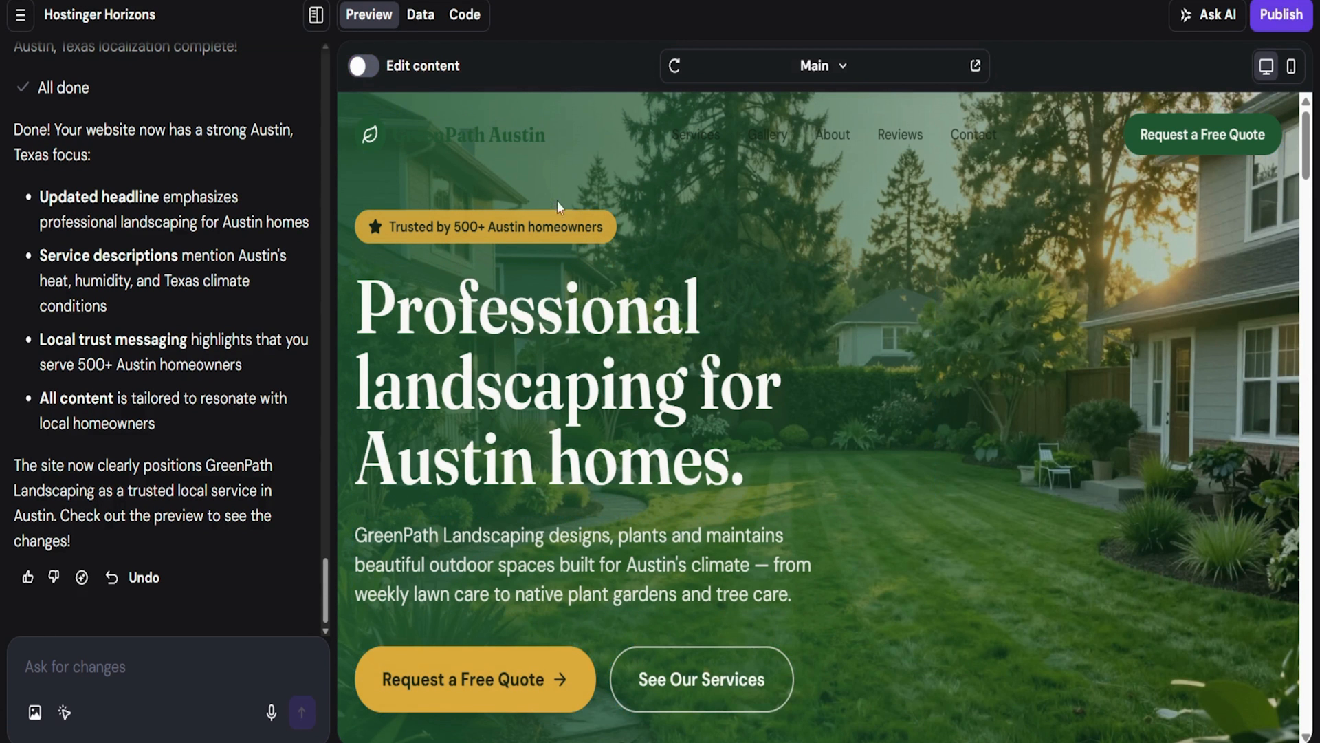
Review the Austin version of the page from Services through the gallery and About section, and follow its quote link to the form
left_click(694, 134)
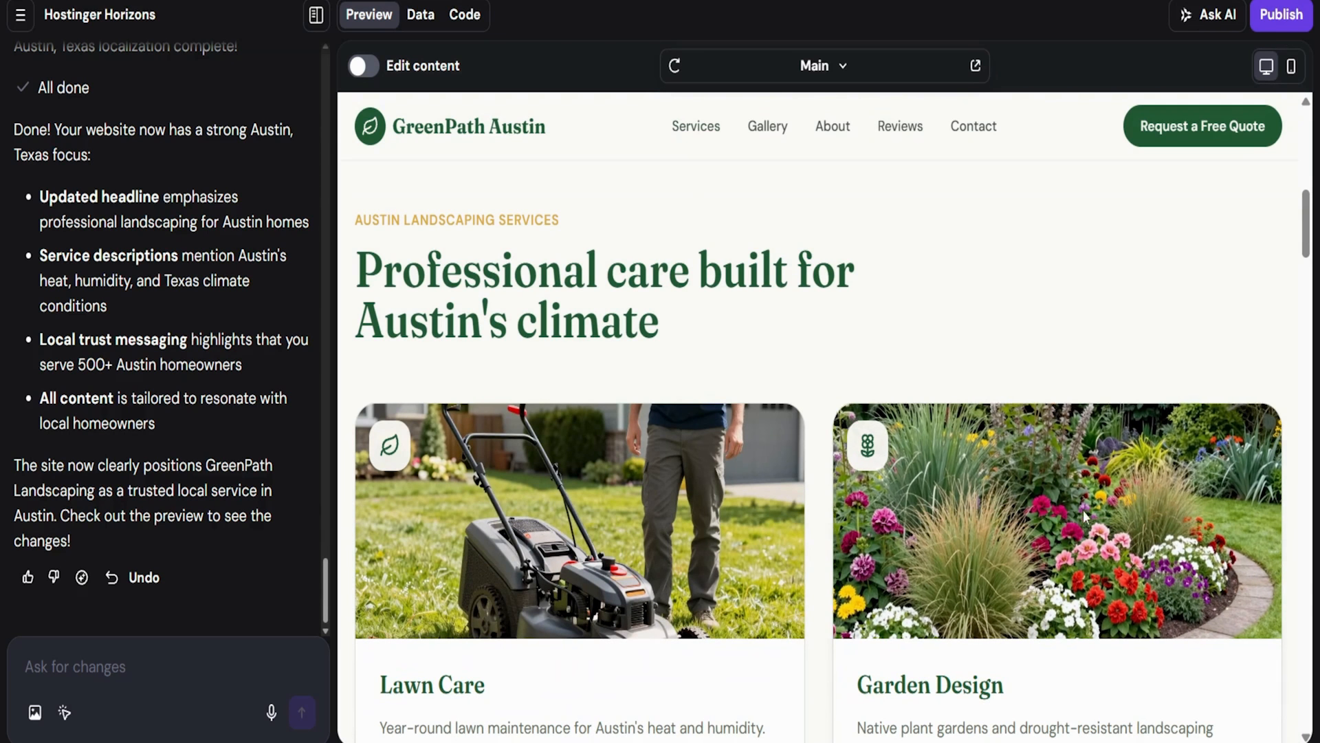
left_click_drag(1304, 220, 1304, 222)
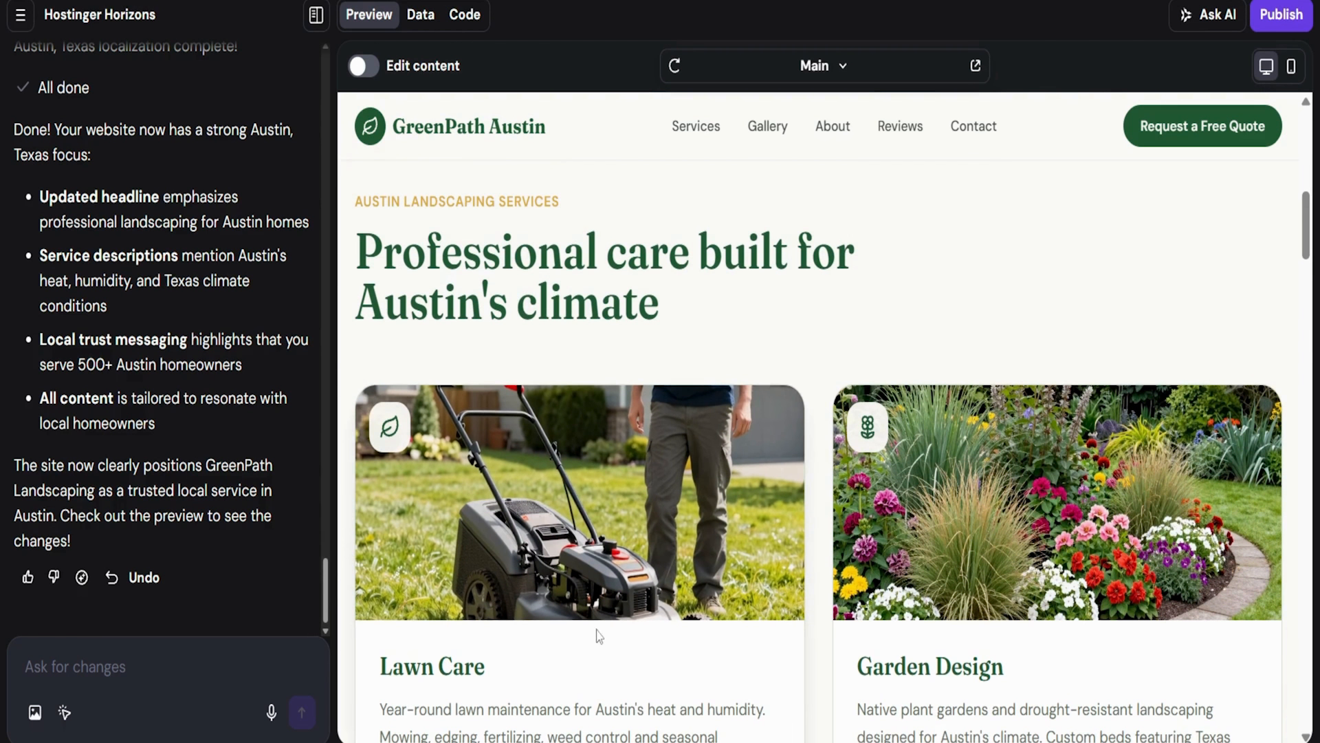
left_click_drag(1311, 238, 1310, 307)
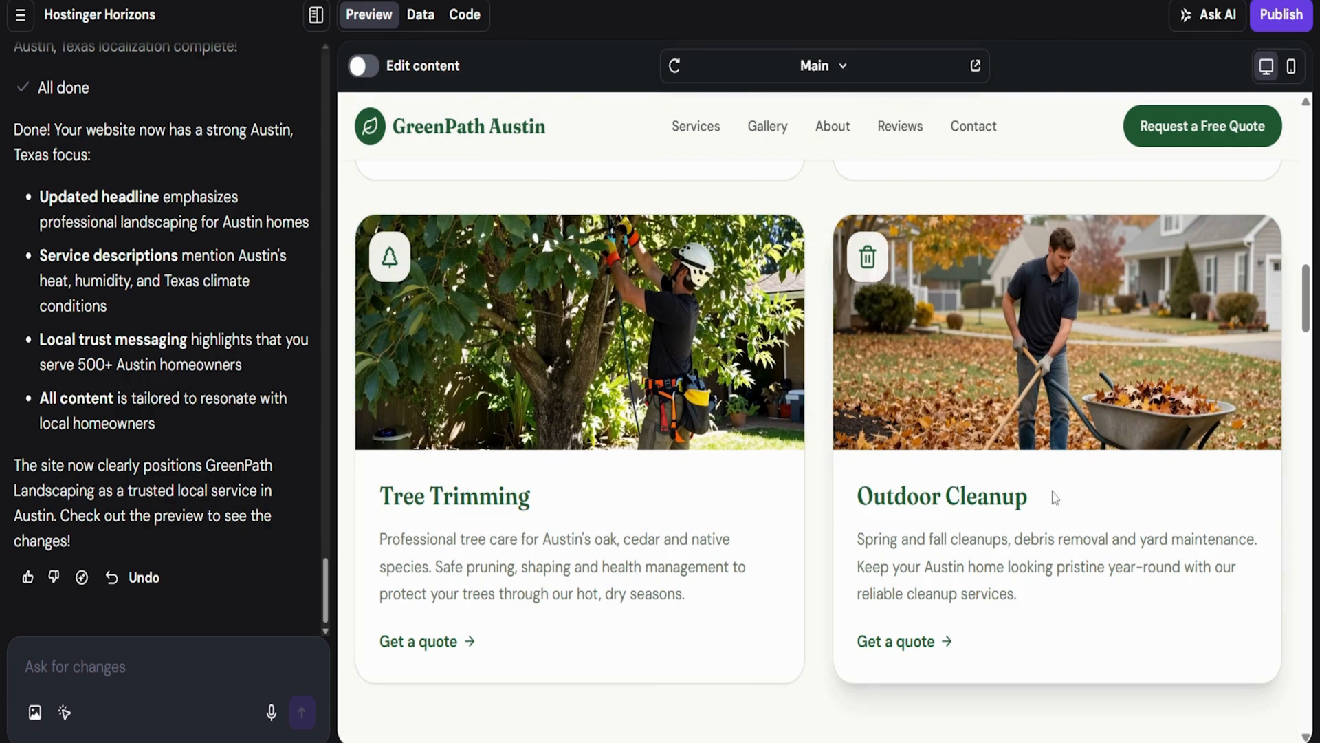
scroll(1256, 306, "down", 10)
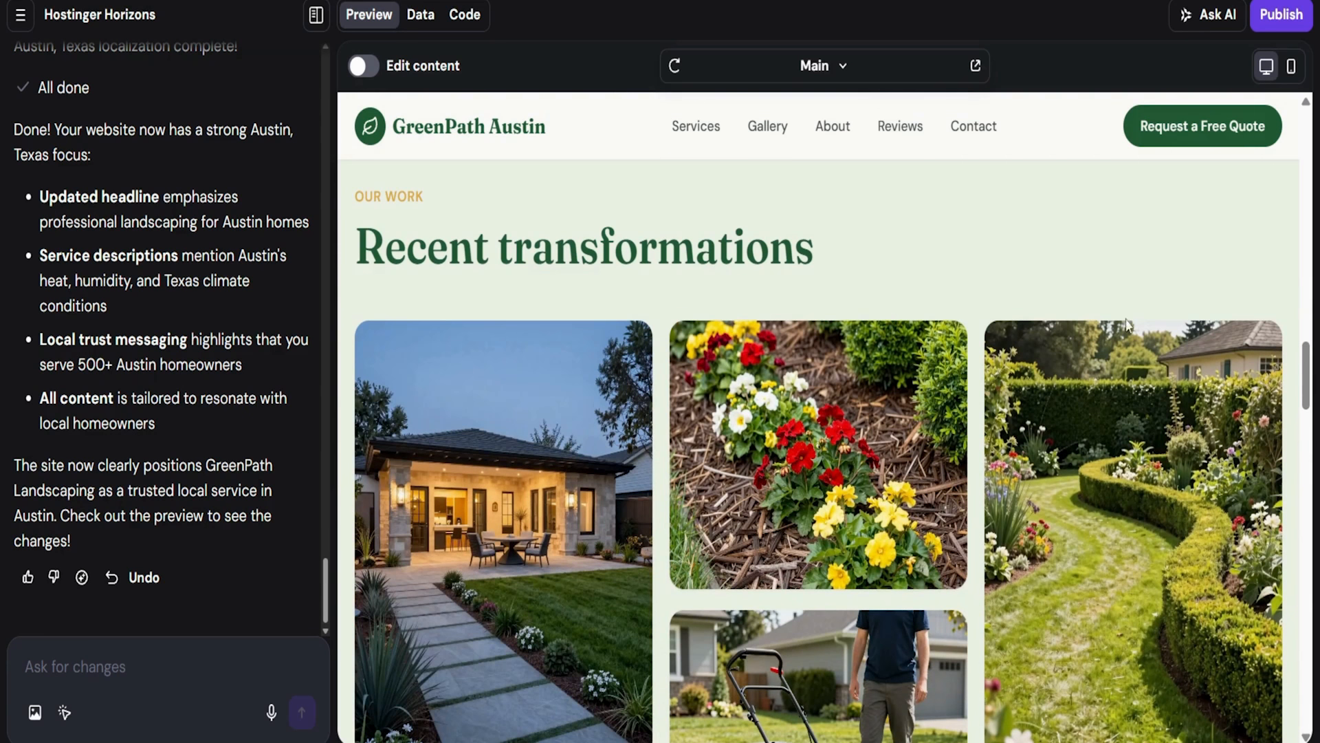
left_click_drag(1309, 371, 1314, 491)
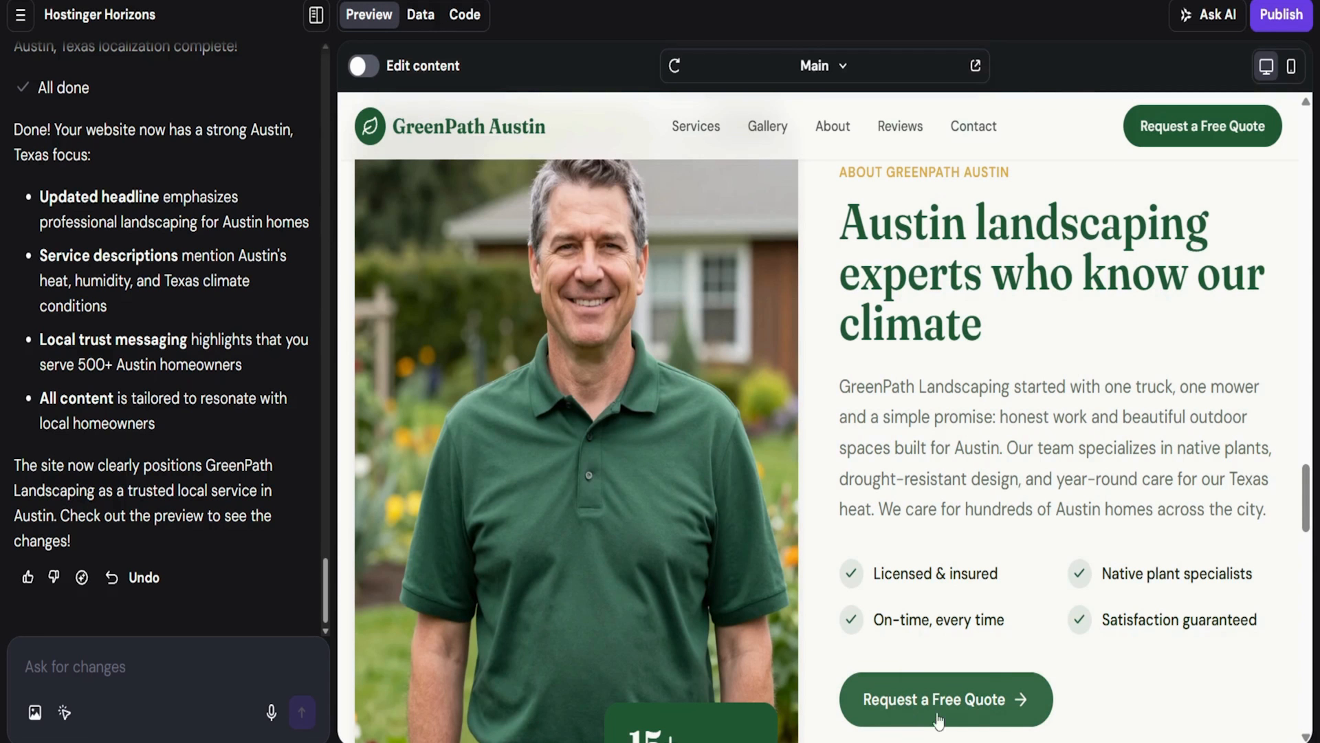
left_click(979, 699)
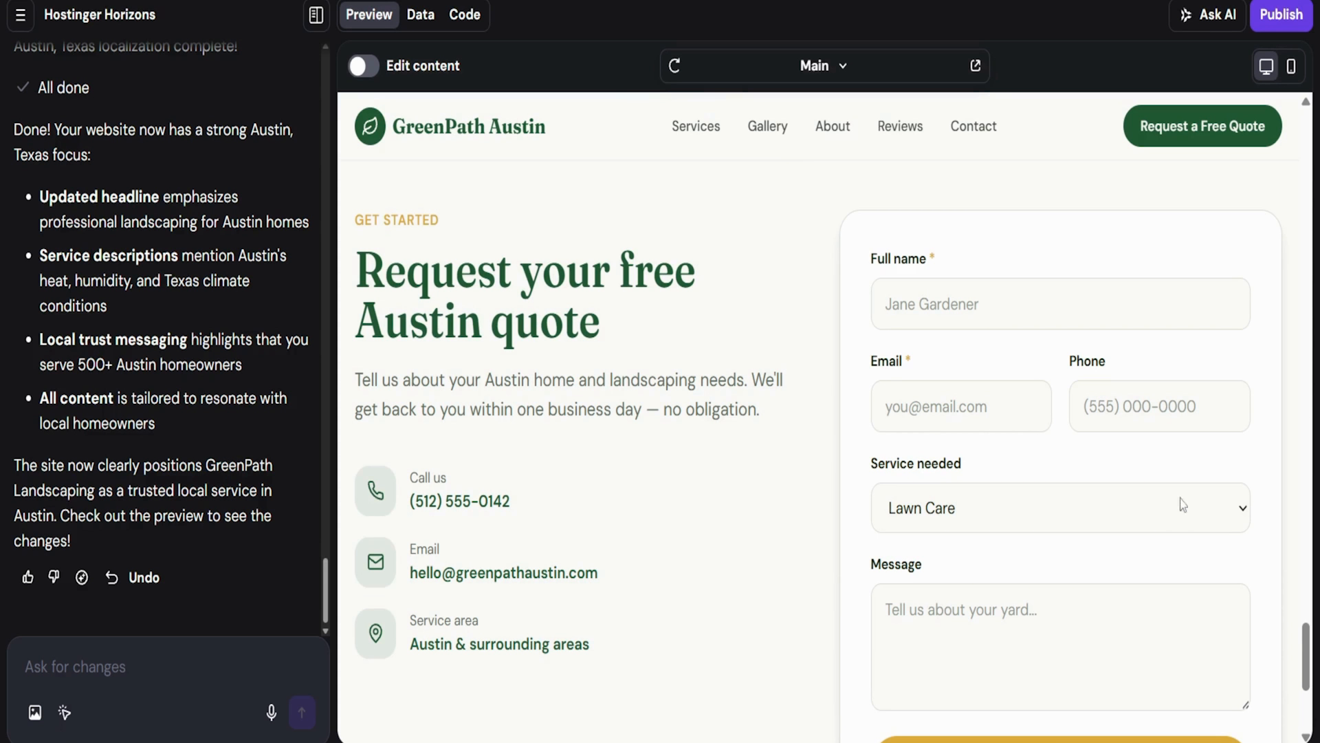
left_click_drag(1309, 645, 1309, 644)
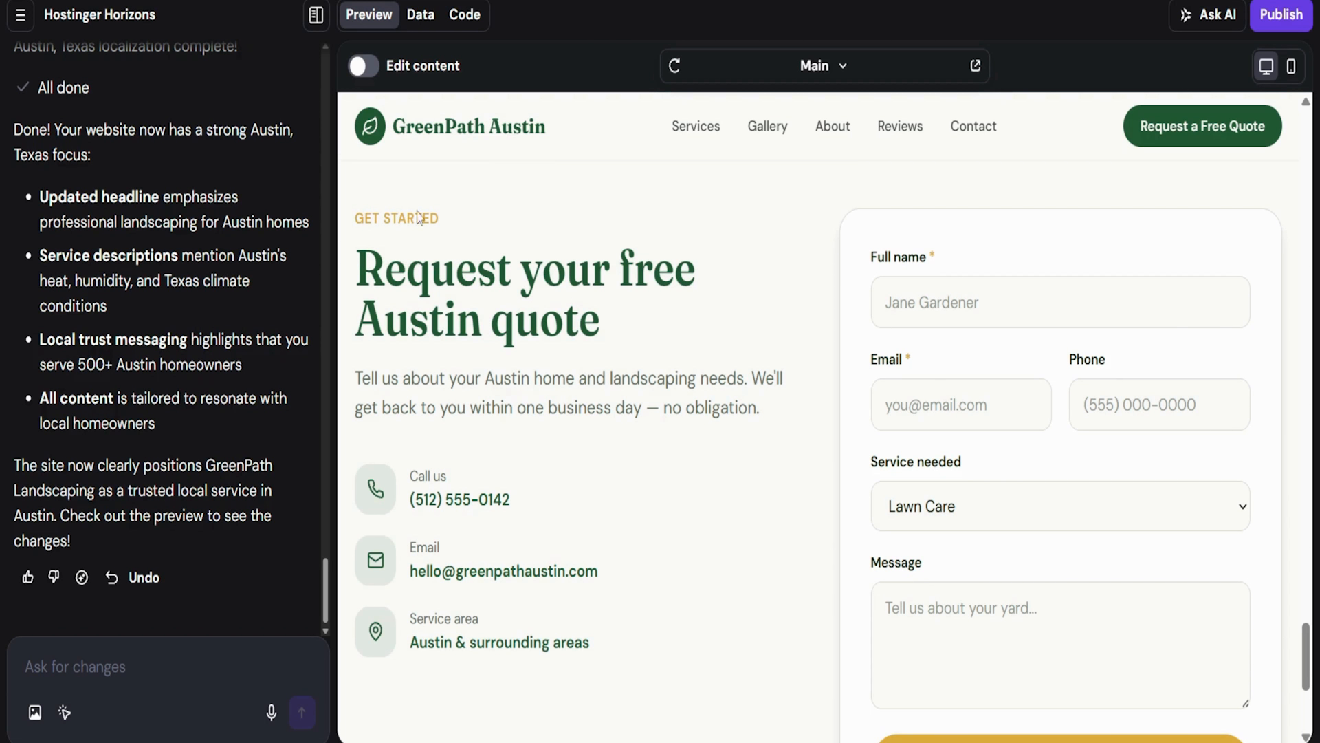
Check which quote section elements can be edited directly, and return through Services to the page's hero
left_click(362, 69)
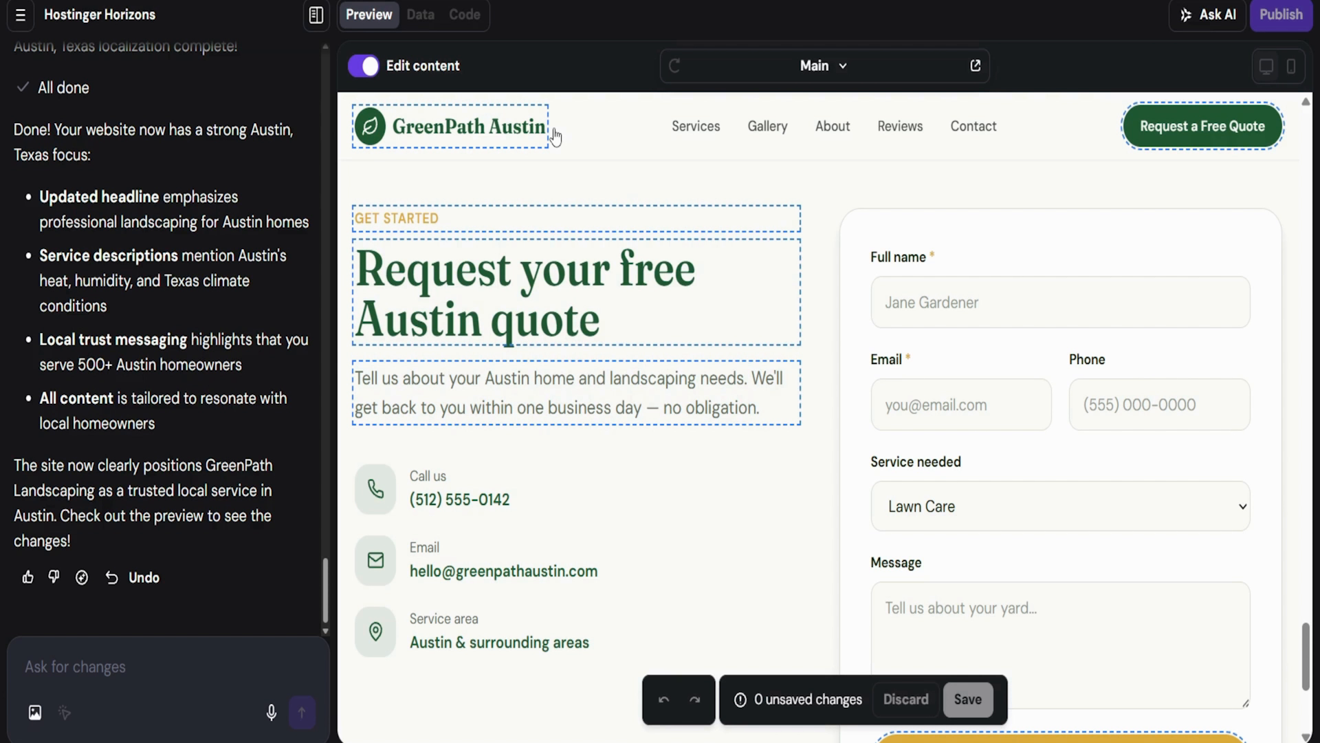
left_click(364, 72)
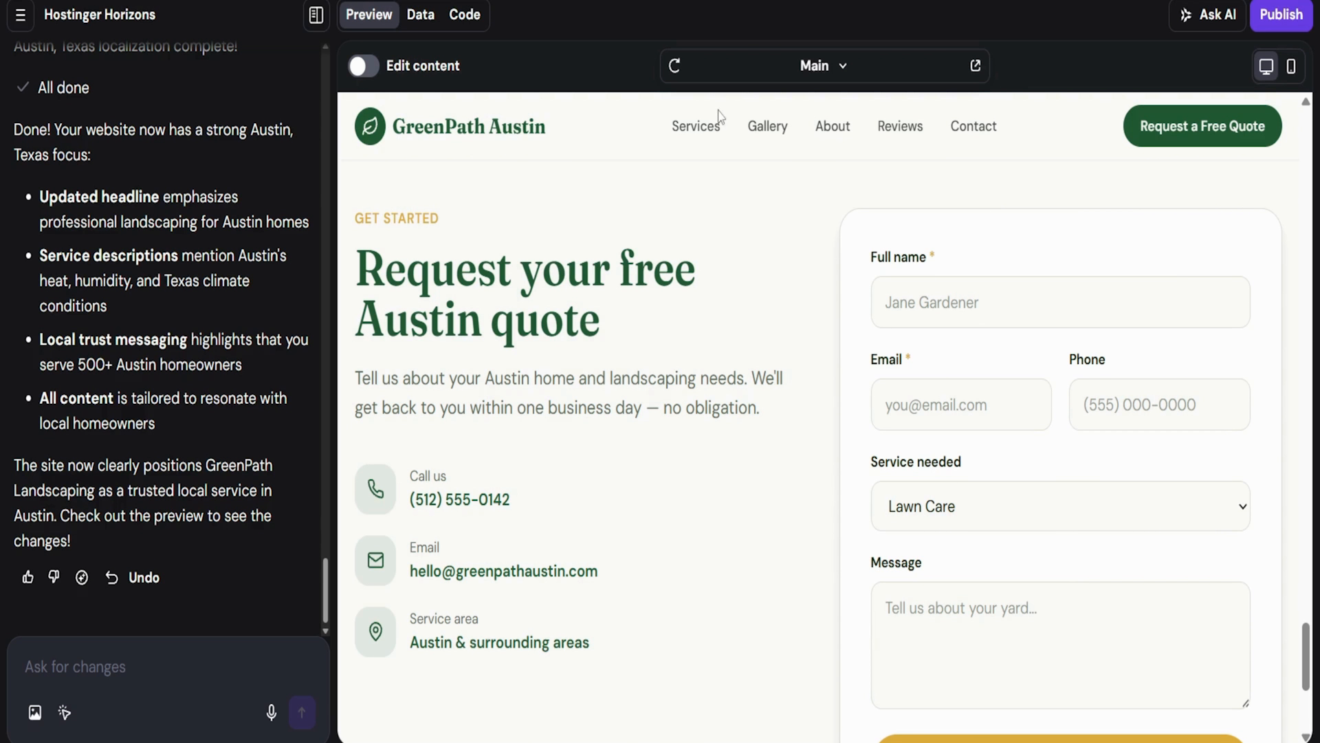
left_click(700, 127)
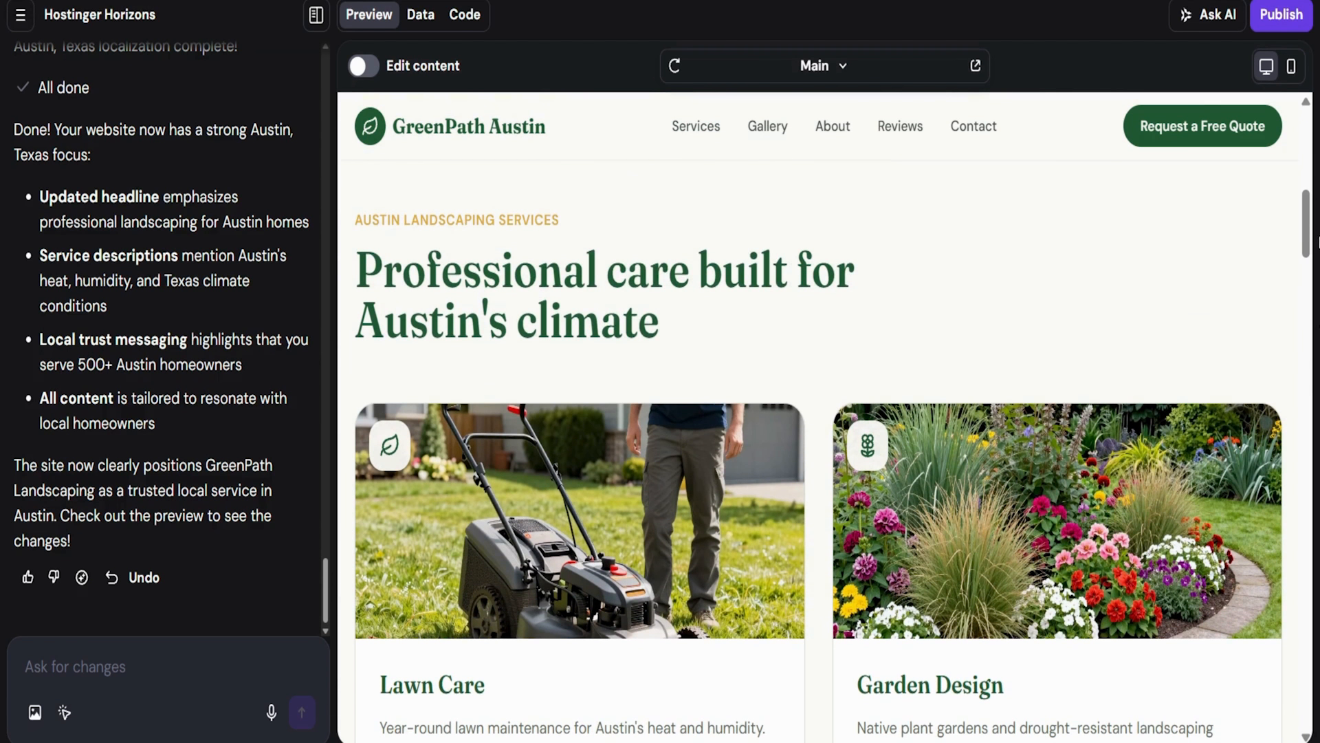
scroll(1289, 227, "up", 10)
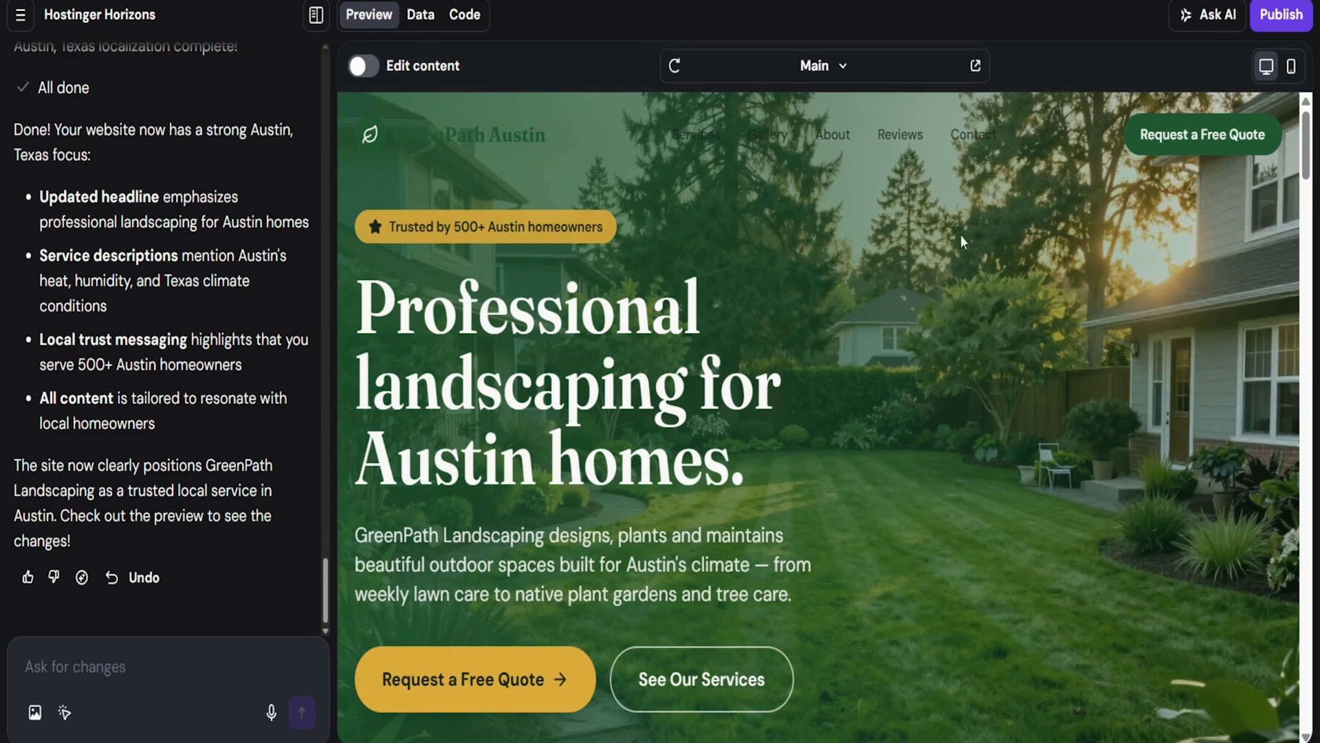
Open the site in a separate full-size preview and look through the page
left_click(975, 66)
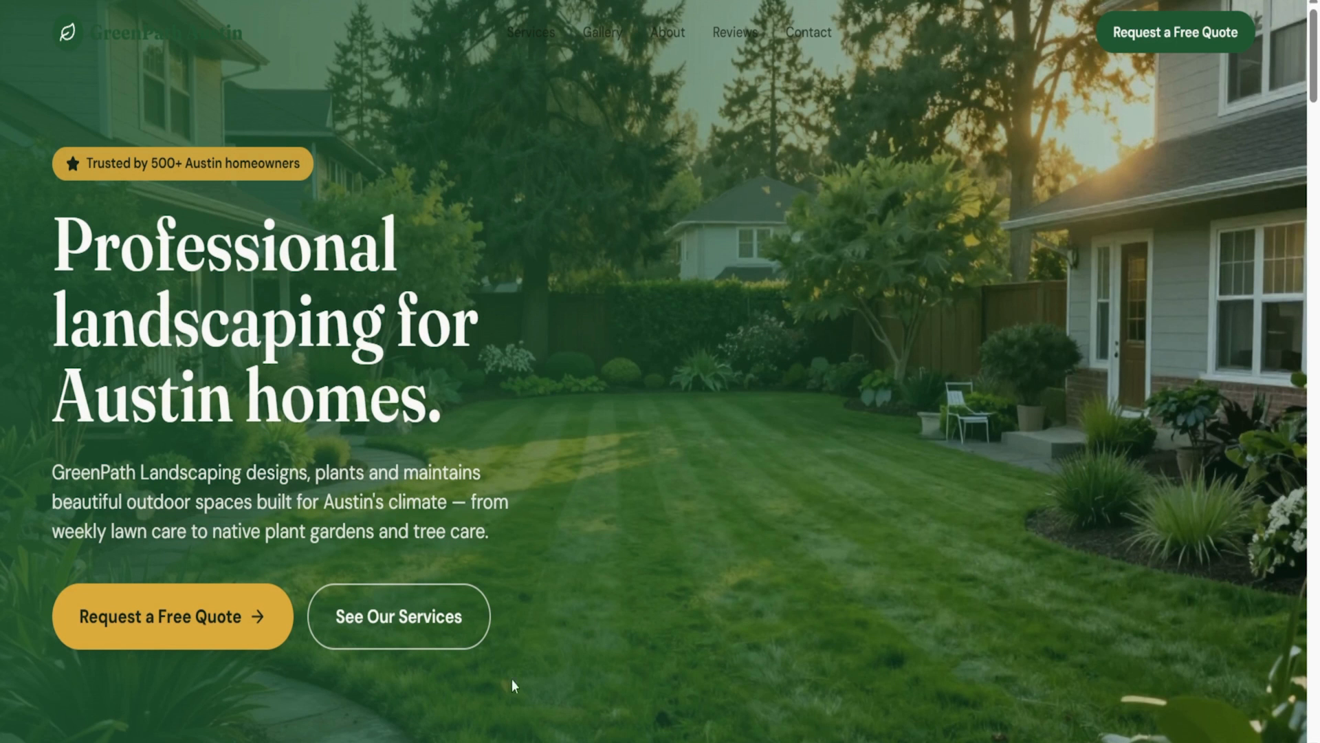
left_click_drag(1315, 67, 1319, 491)
scroll(1164, 326, "up", 1)
scroll(511, 436, "down", 10)
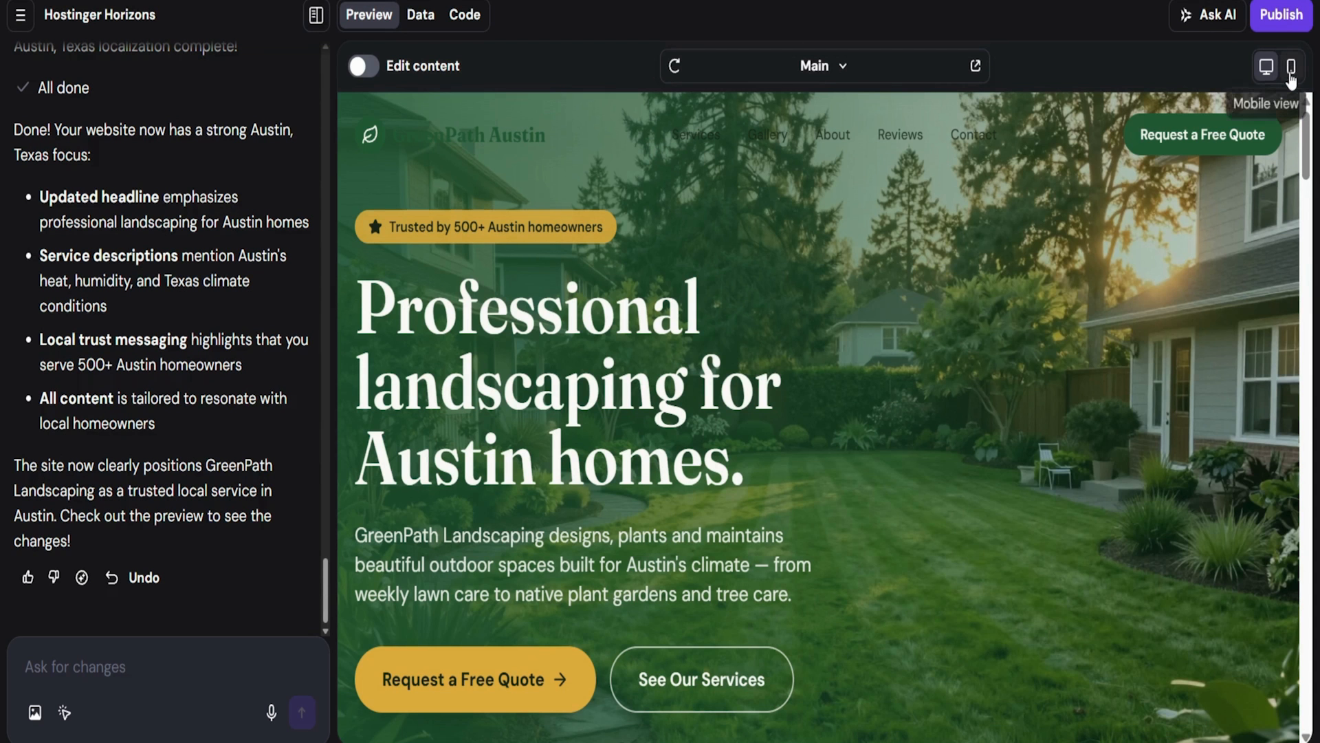
Check the beginning of the page in the mobile preview, and look through the full-size version once more
left_click(1292, 66)
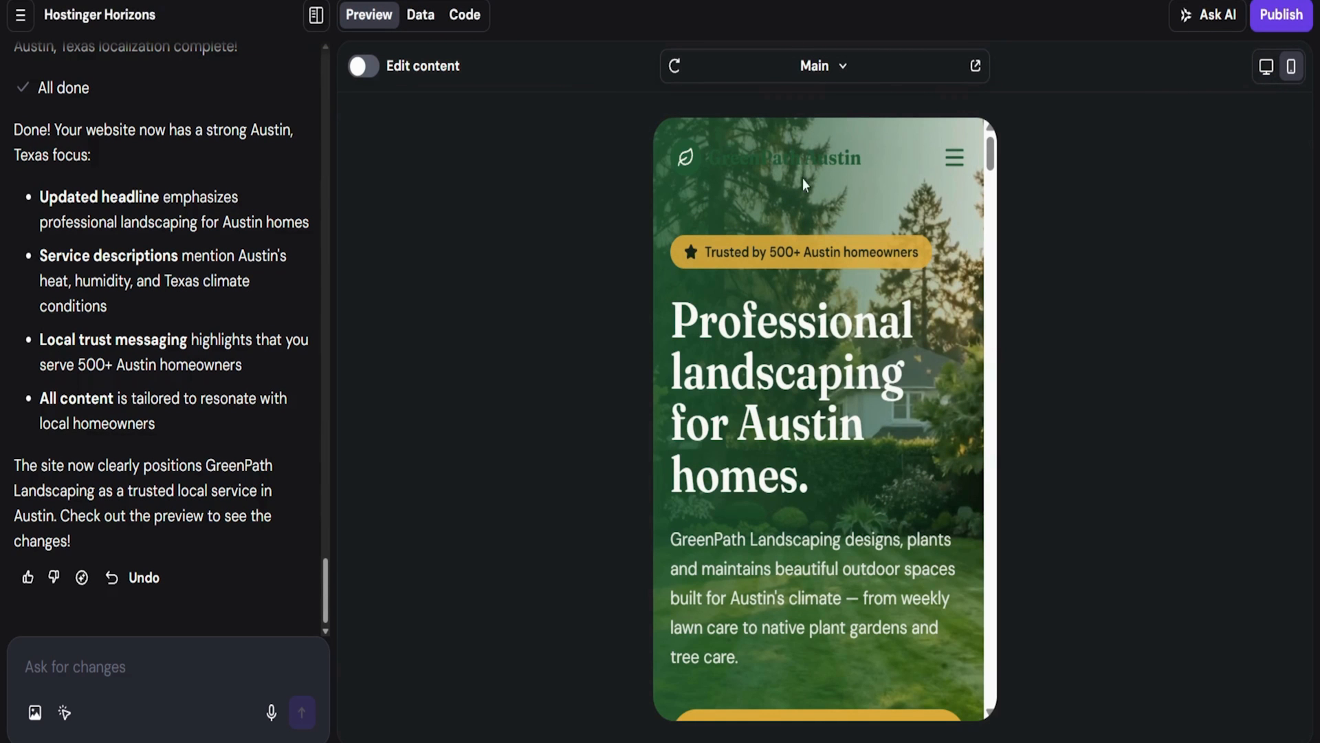
left_click_drag(991, 160, 990, 200)
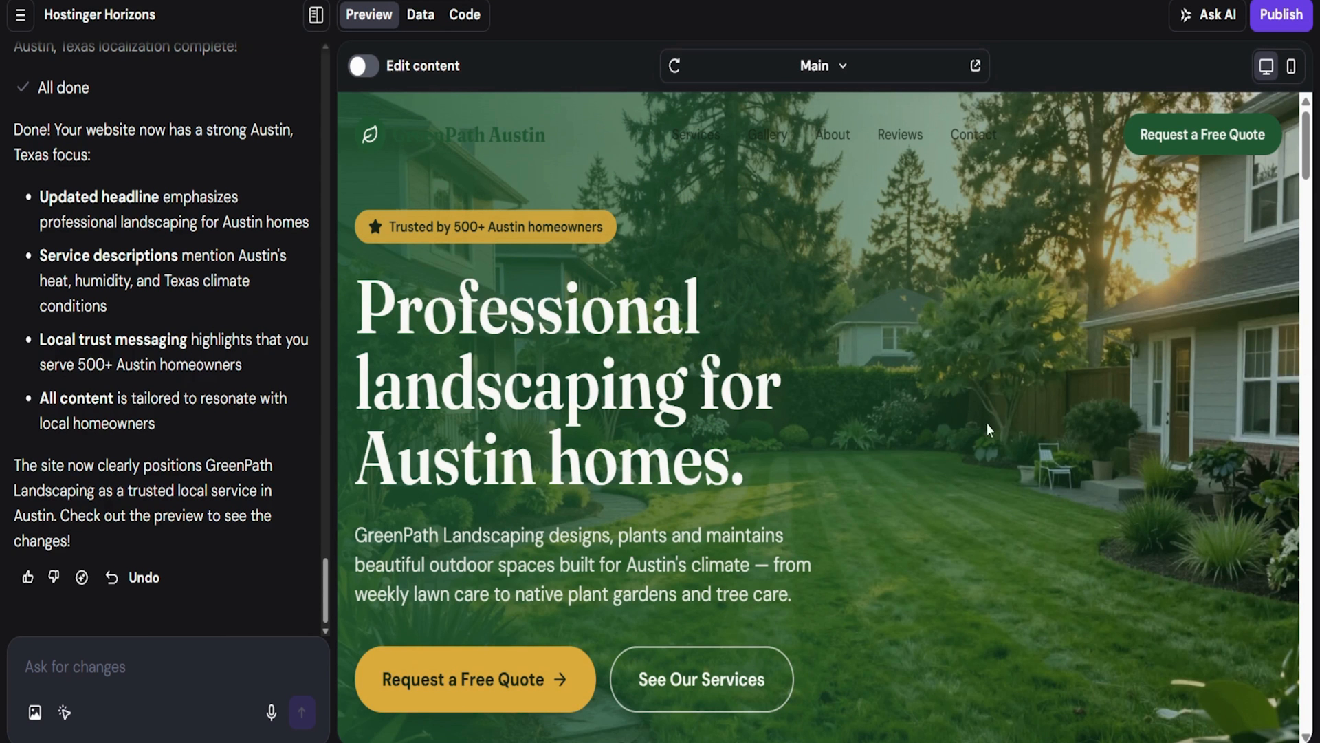
left_click(975, 65)
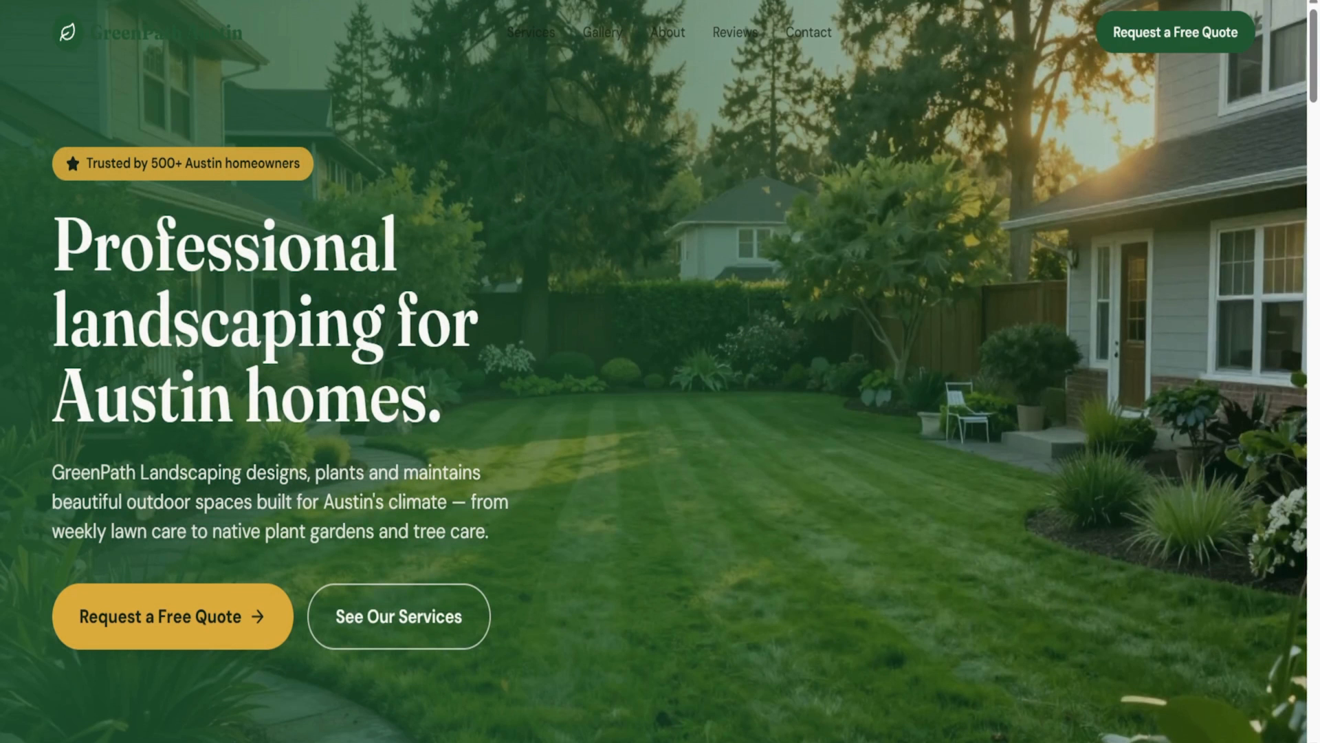
left_click_drag(1315, 78, 1317, 598)
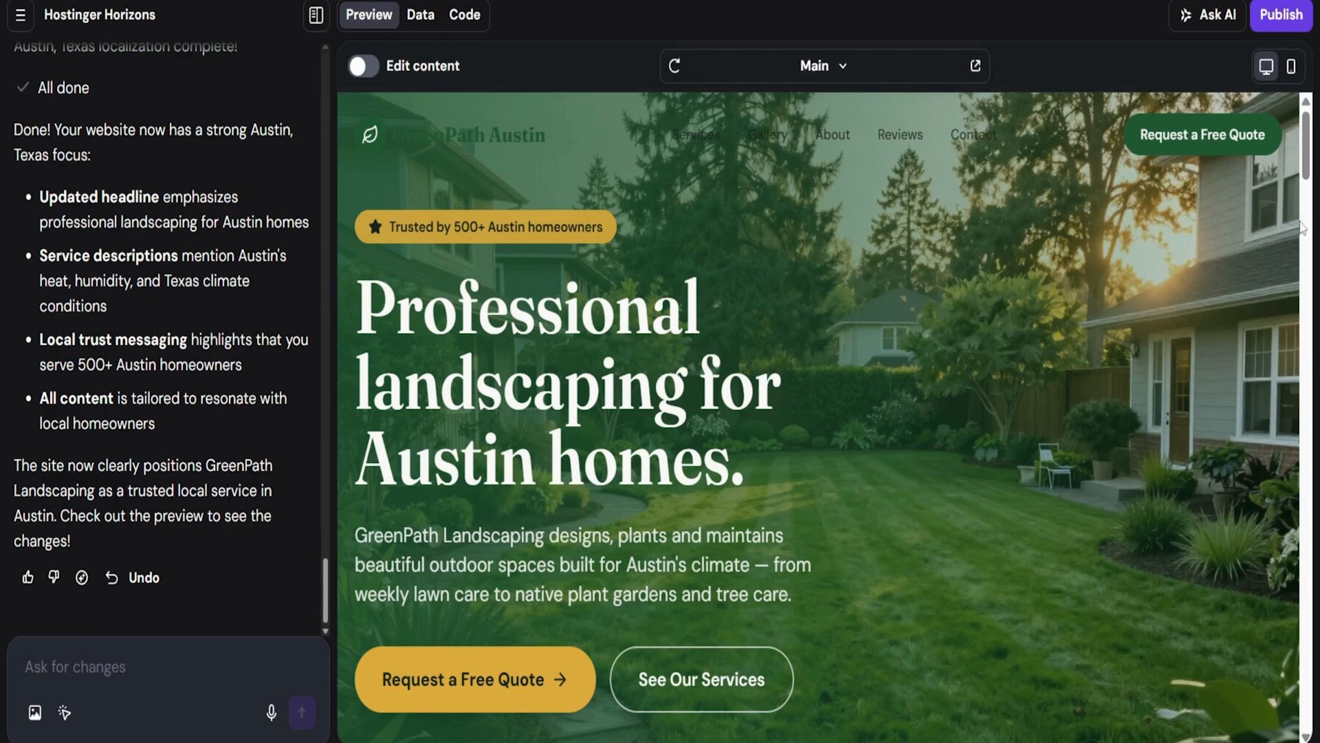
Review the whole page in the mobile preview down to the quote form and return to its beginning
left_click(1291, 66)
left_click_drag(991, 154, 993, 515)
scroll(892, 590, "down", 10)
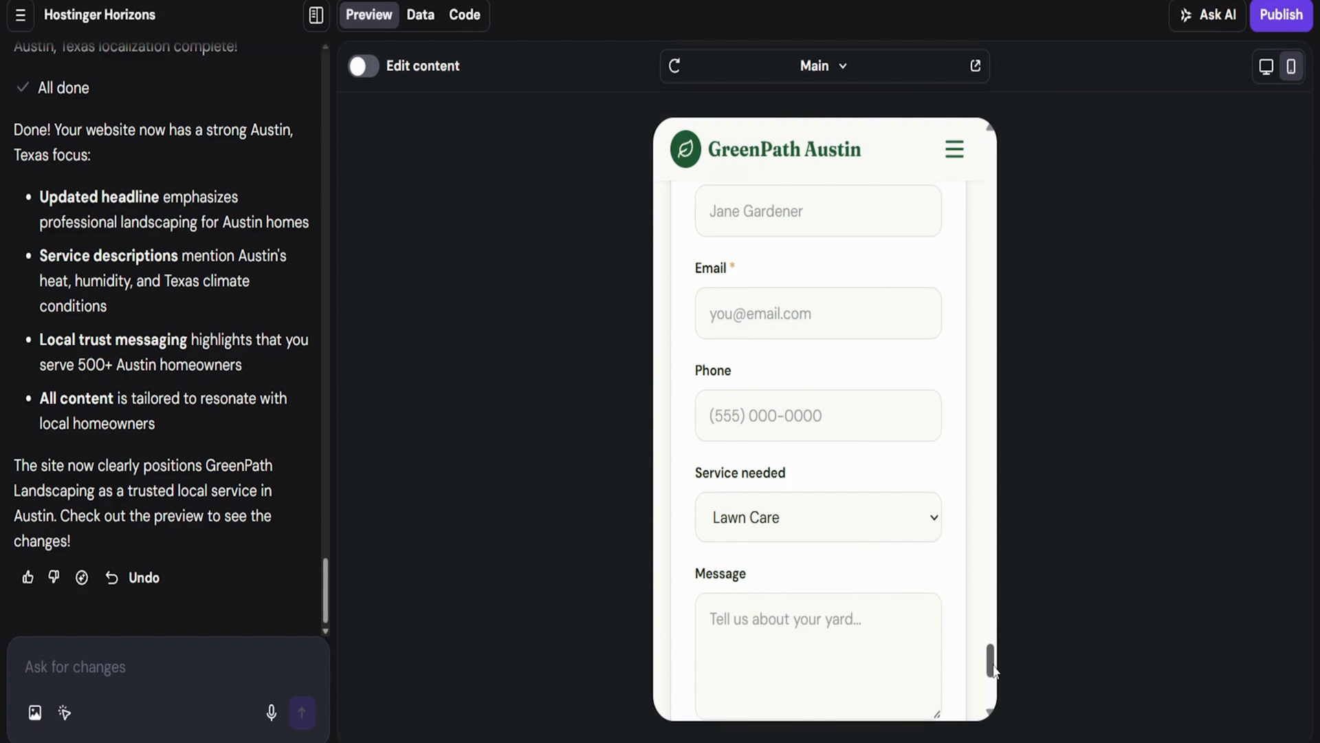
left_click(892, 433)
left_click_drag(992, 660, 992, 141)
Restore the desktop preview, go to the quote section and inspect its directly editable elements with content editing turned on briefly
left_click(1266, 66)
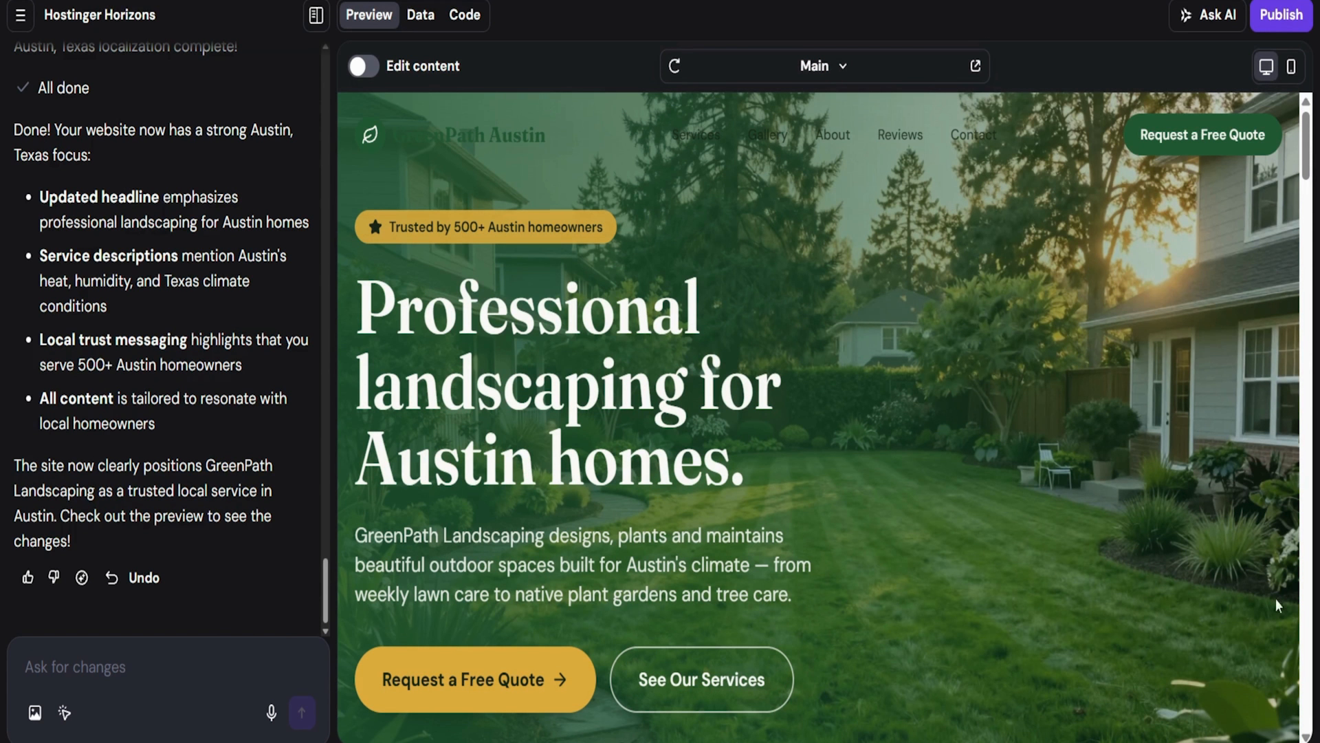
left_click_drag(1305, 148, 1299, 673)
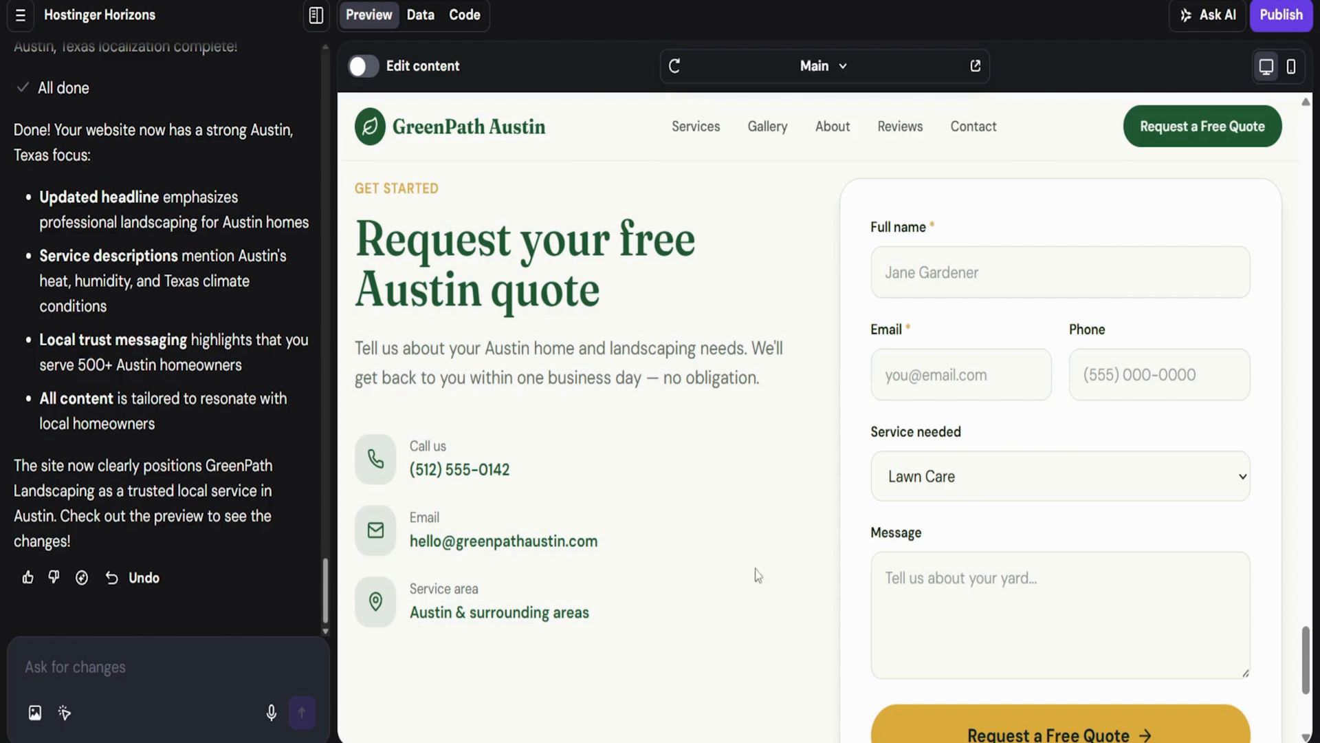
left_click(373, 74)
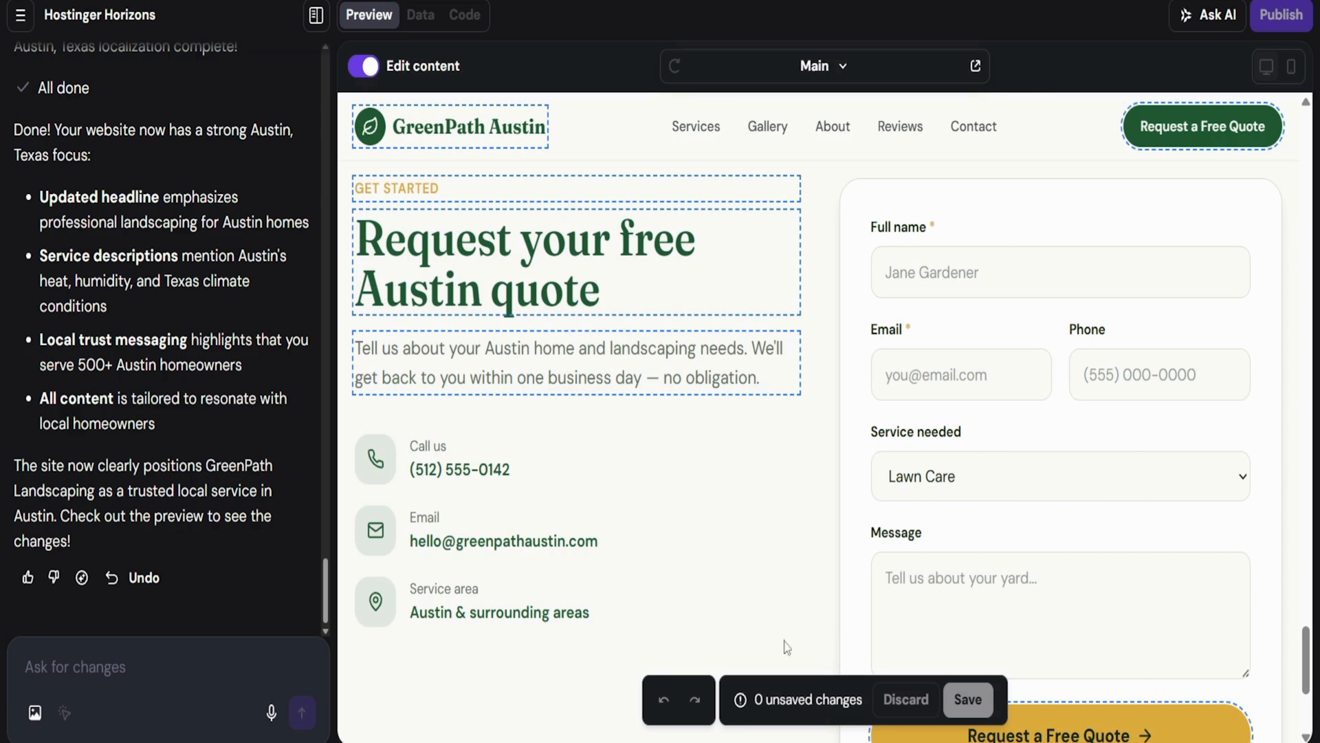
left_click(365, 66)
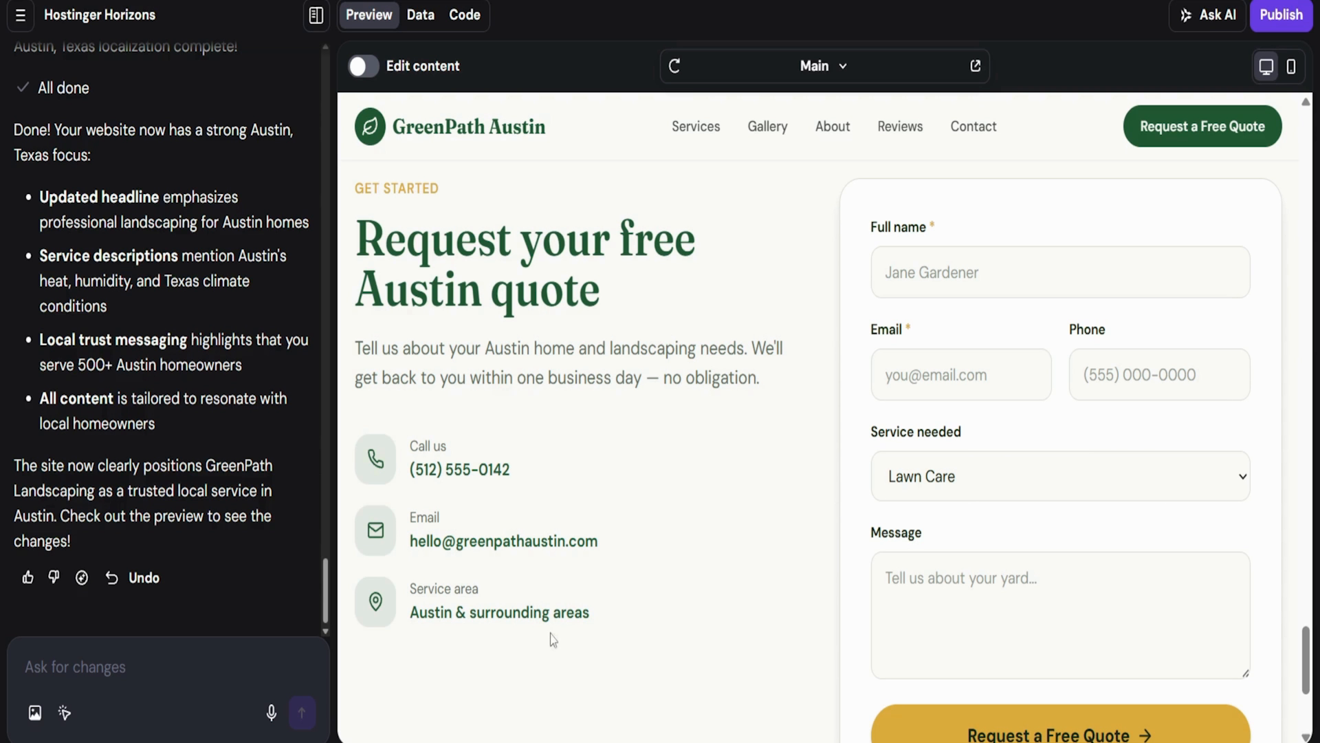
Go back to the Austin testimonials and check which of their texts can be edited directly, leaving content editing off
left_click_drag(1310, 638, 1309, 635)
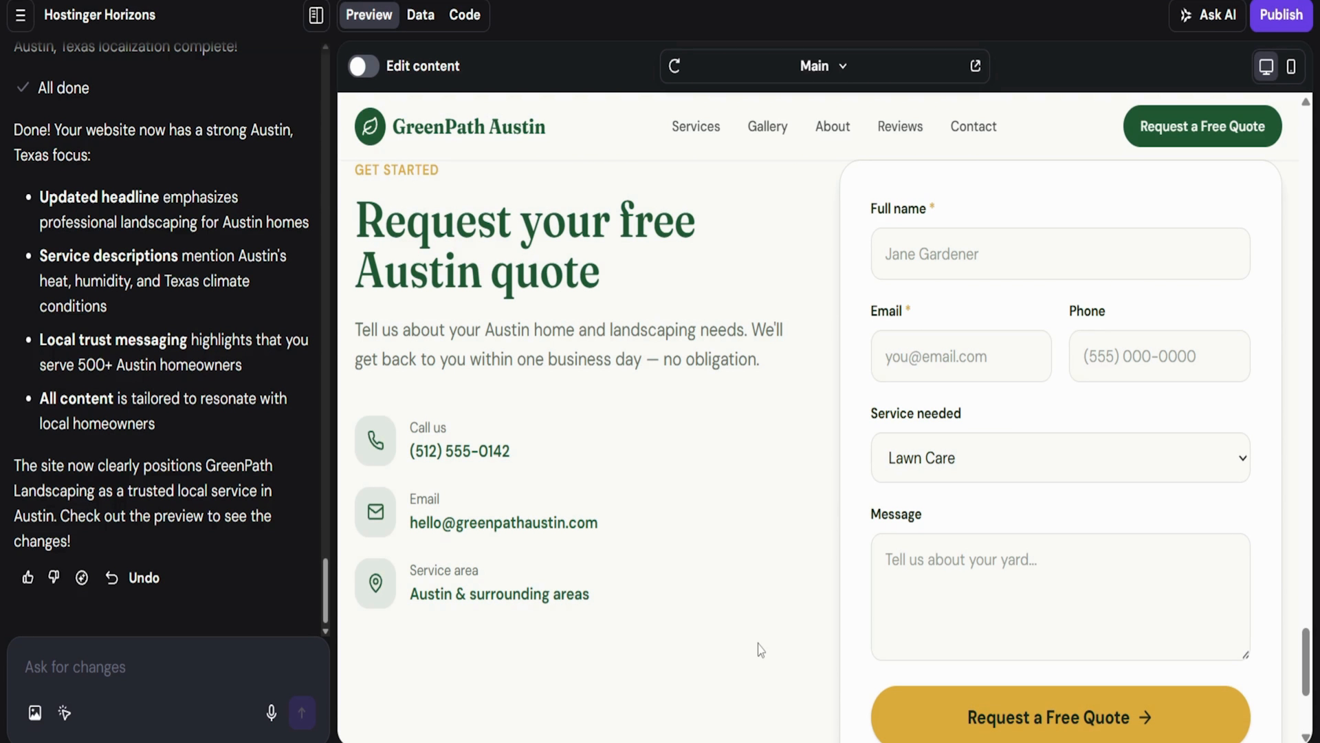
left_click_drag(1302, 698, 1317, 604)
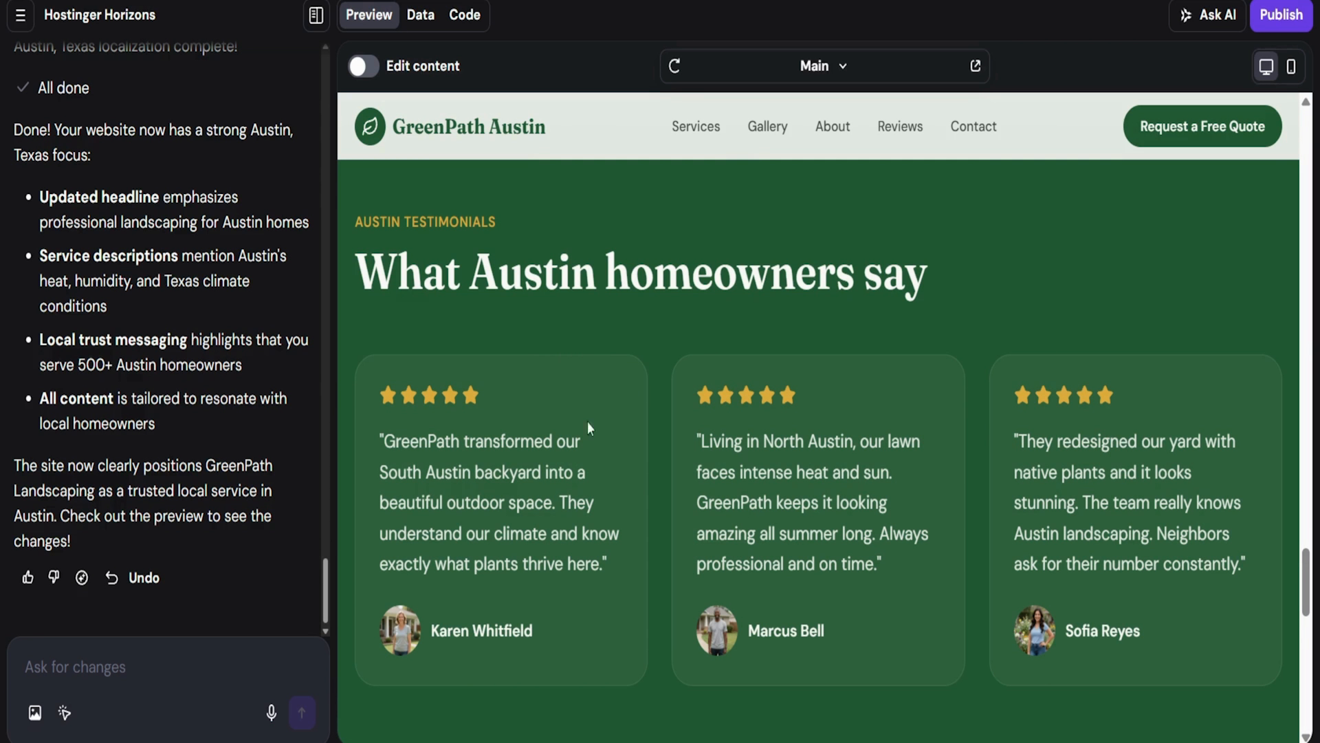
left_click(364, 66)
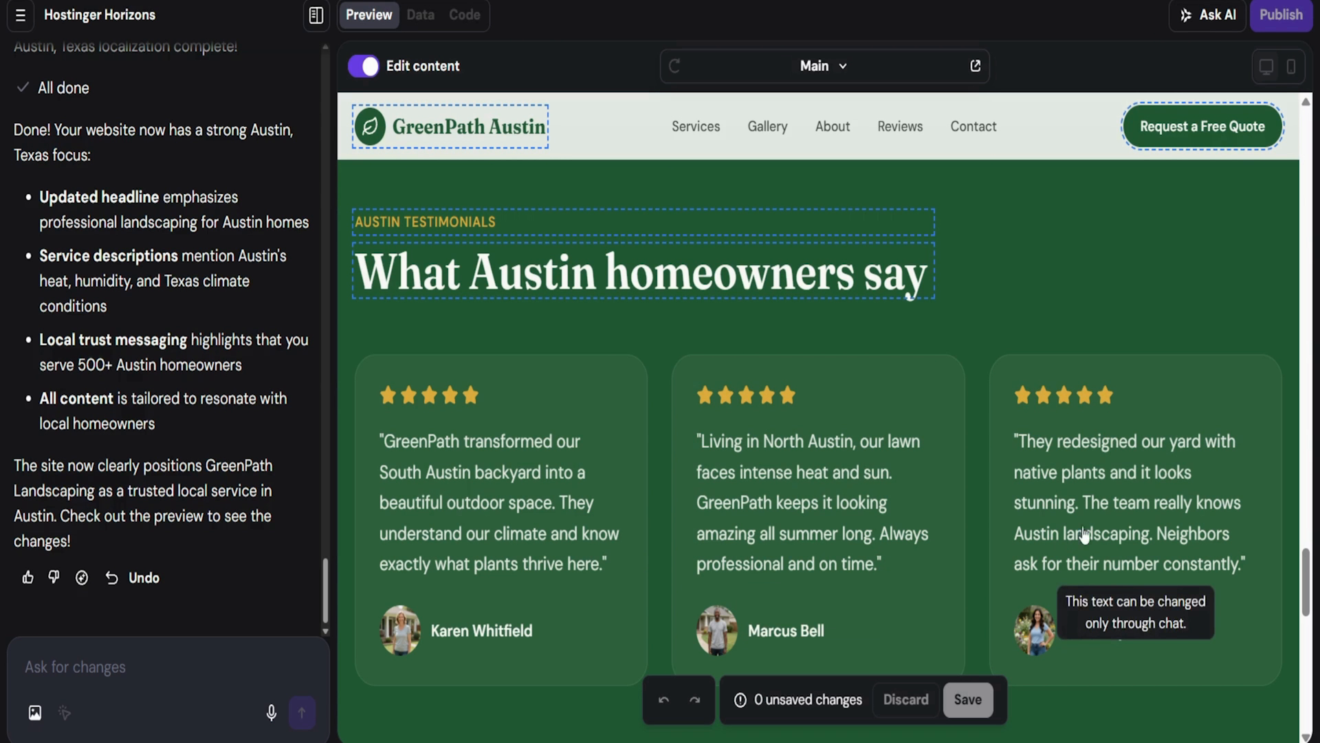
left_click(370, 67)
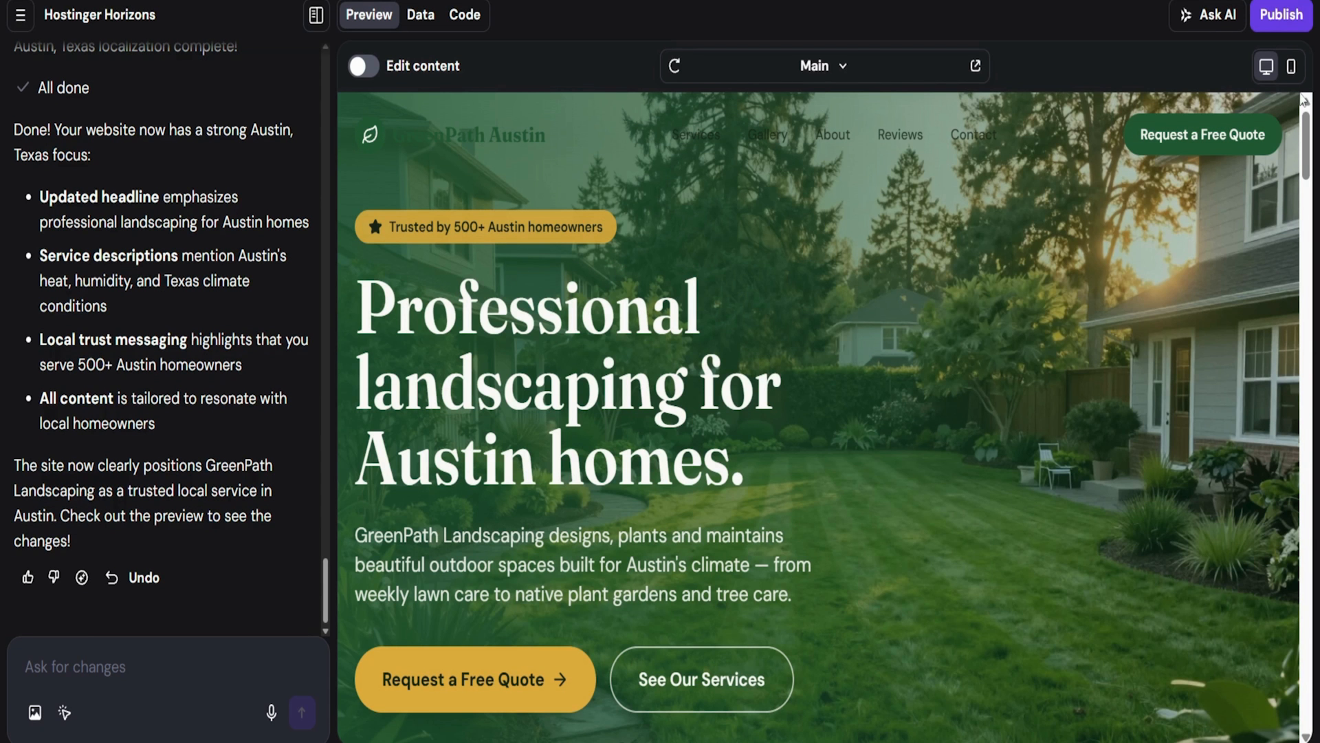
Review the mobile preview from Services to the About section and follow its free quote link through to the request form
left_click(1291, 67)
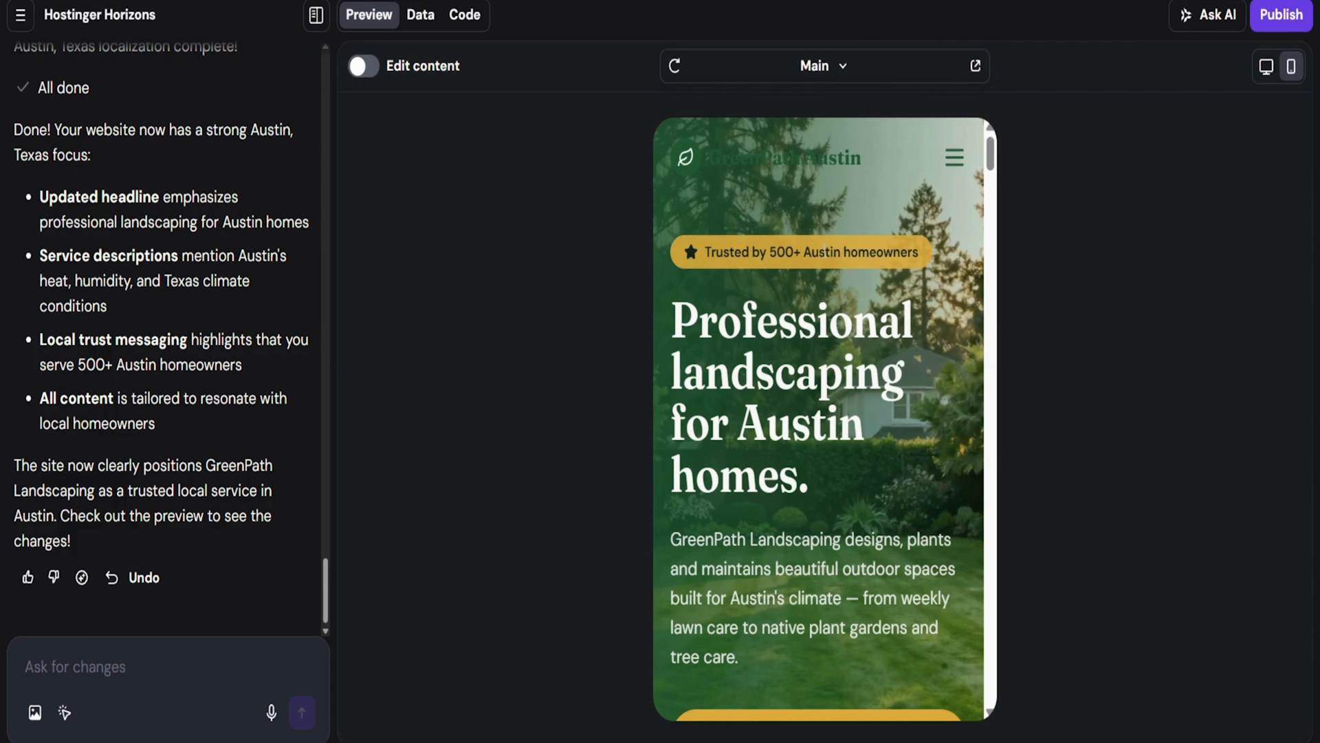
left_click_drag(990, 157, 991, 208)
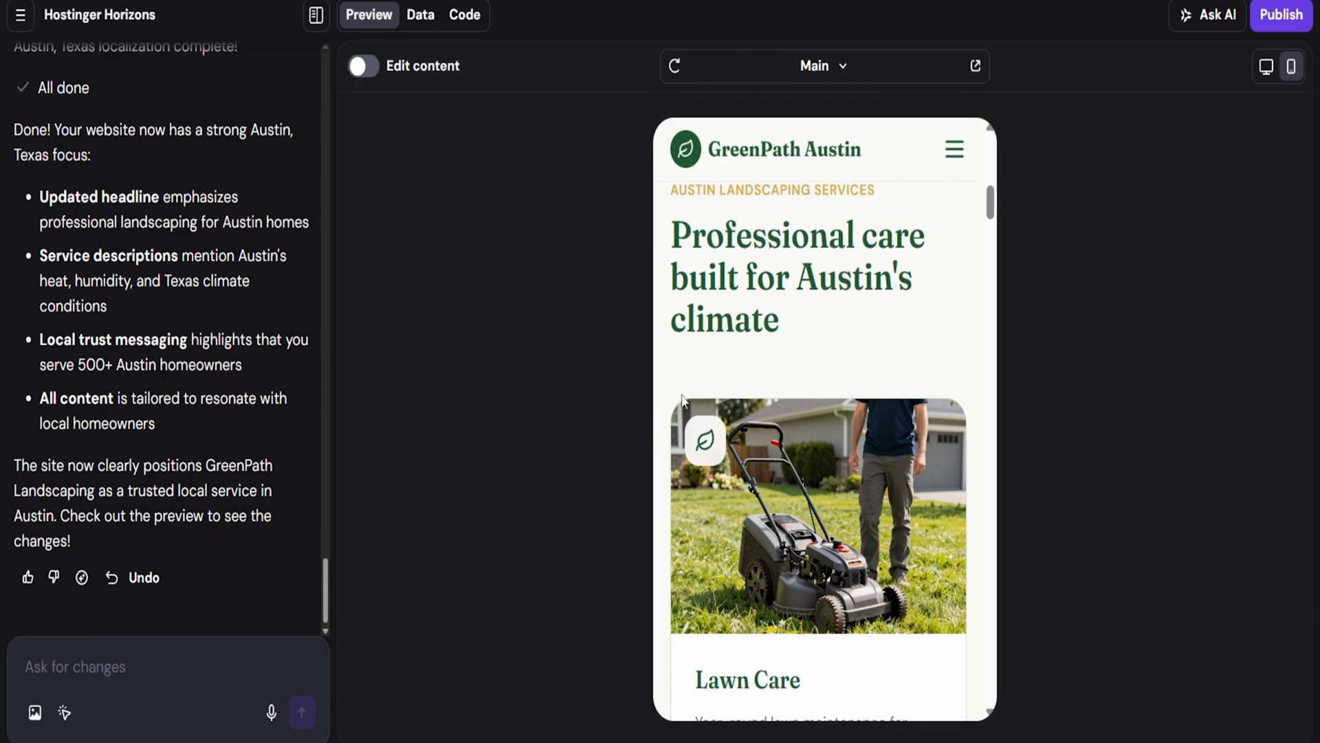
left_click_drag(990, 213, 992, 524)
scroll(939, 435, "up", 3)
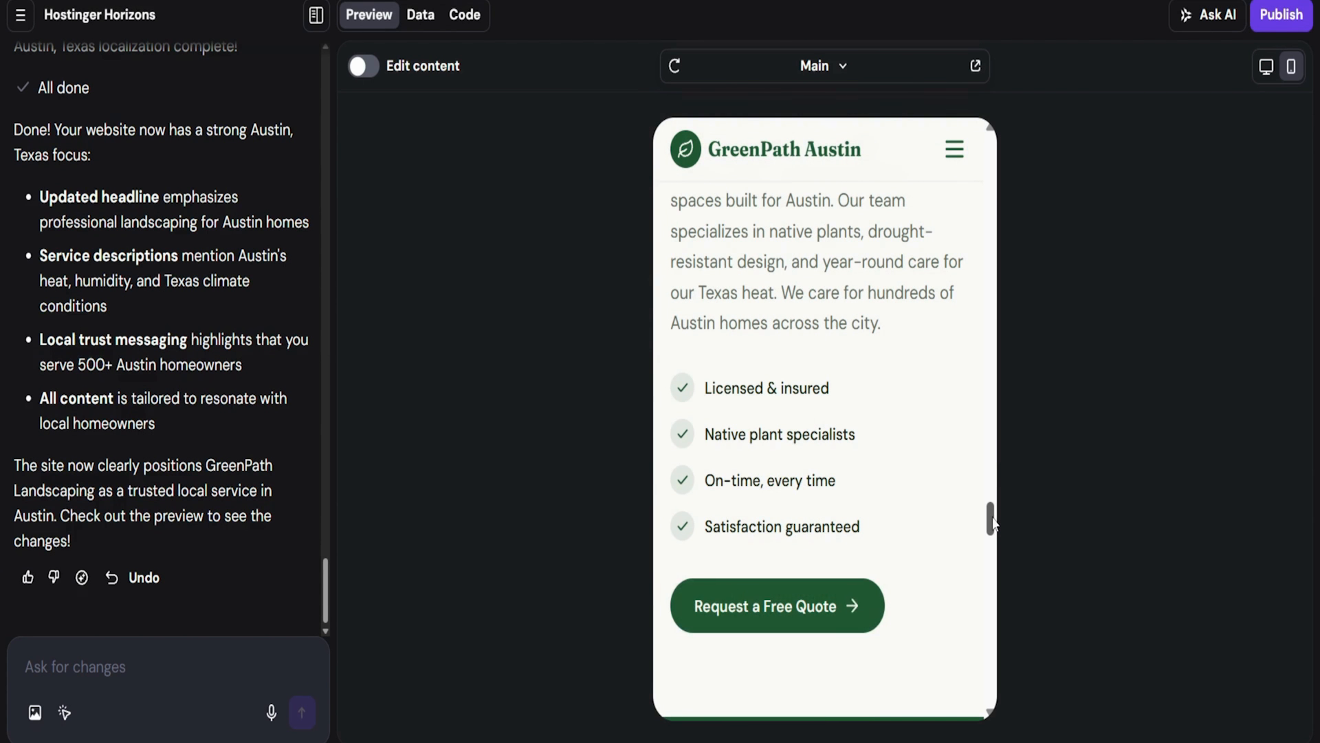
left_click(760, 614)
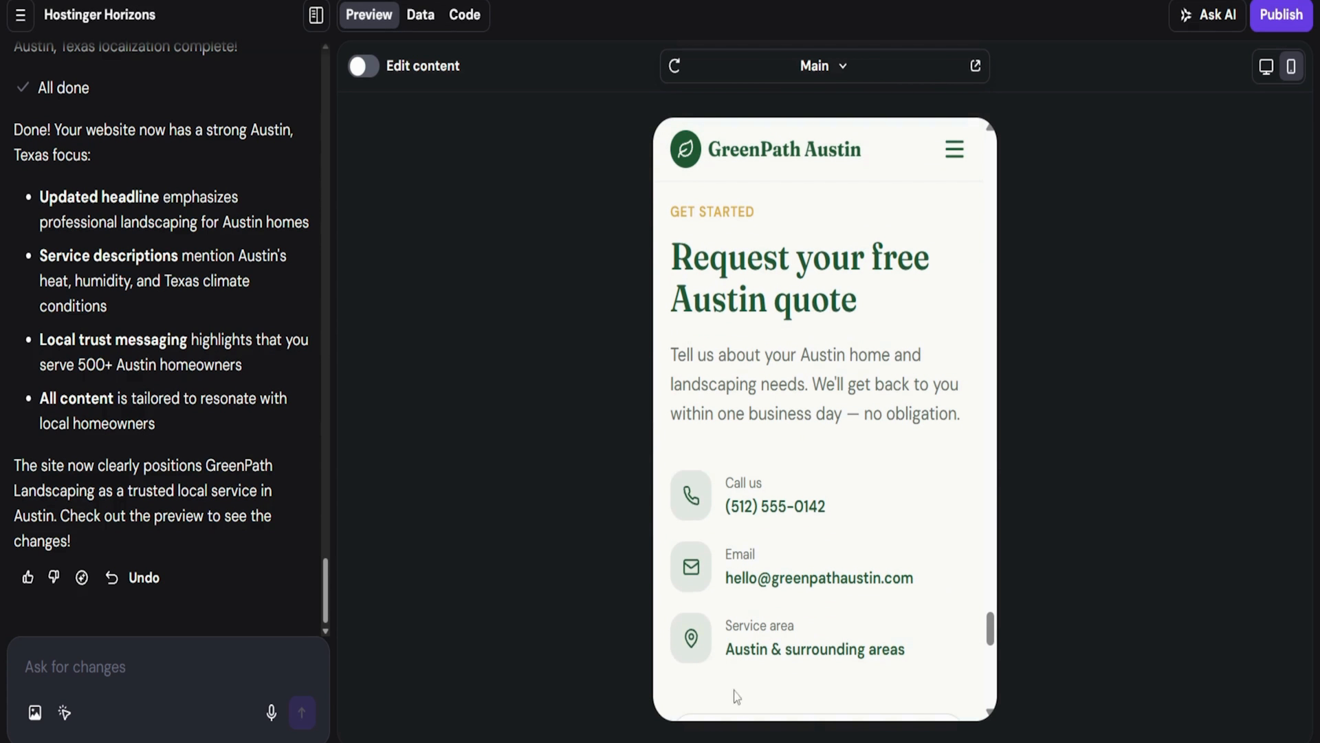
left_click_drag(991, 626, 991, 675)
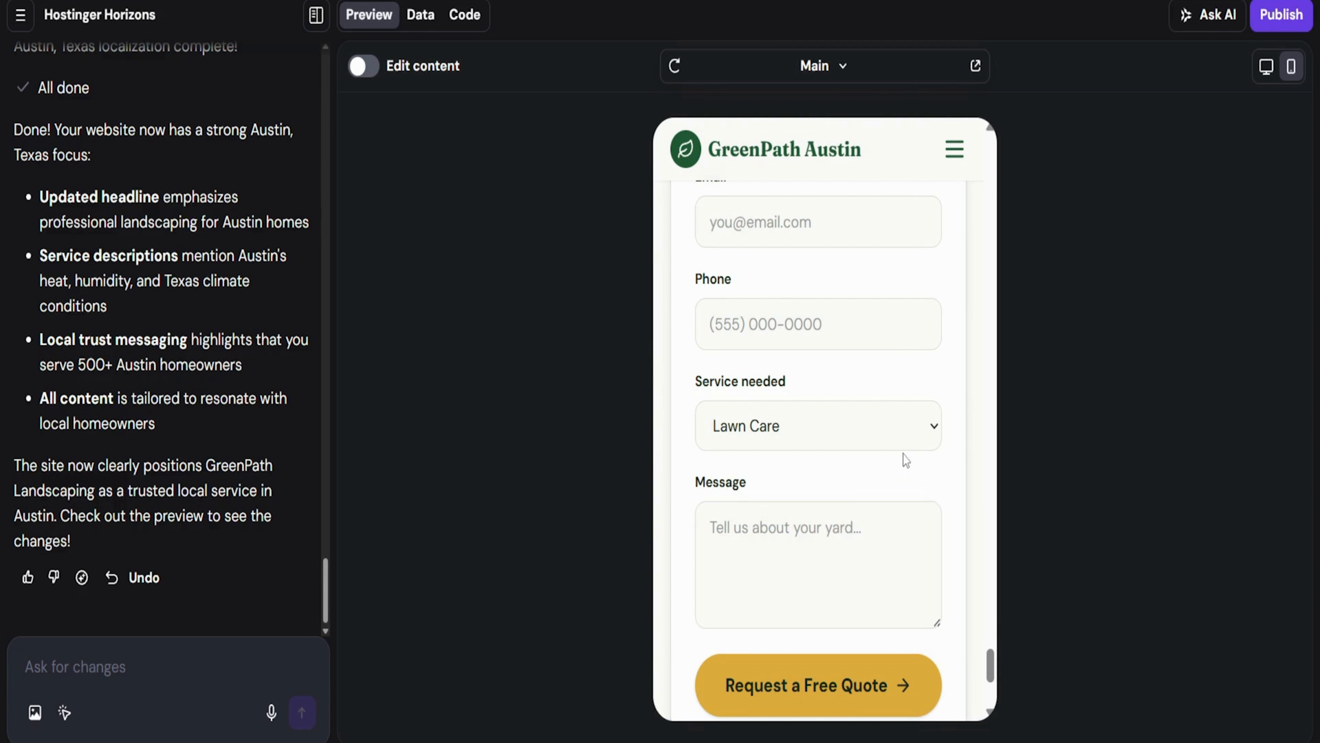
Check the service options in the mobile quote form, return to the page's beginning and restore the desktop preview
left_click(911, 434)
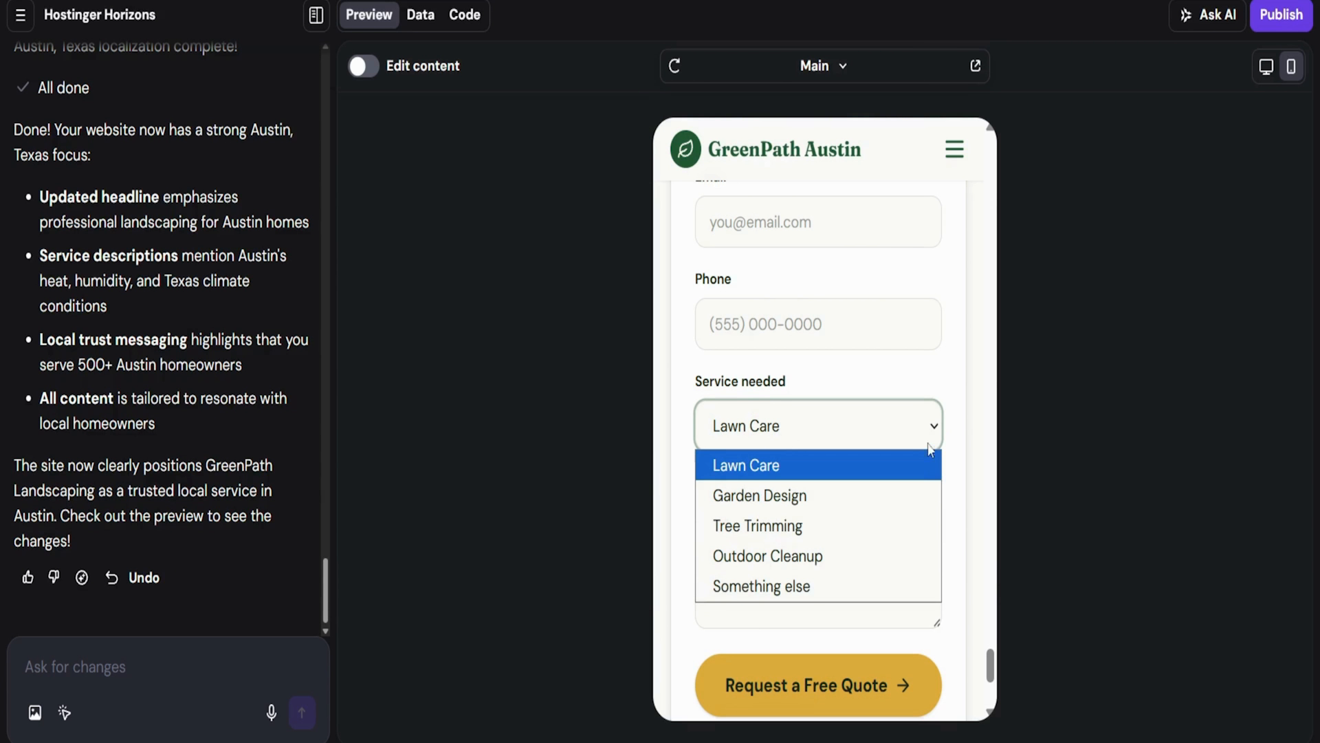
left_click(999, 628)
left_click_drag(991, 664, 992, 148)
left_click(1265, 66)
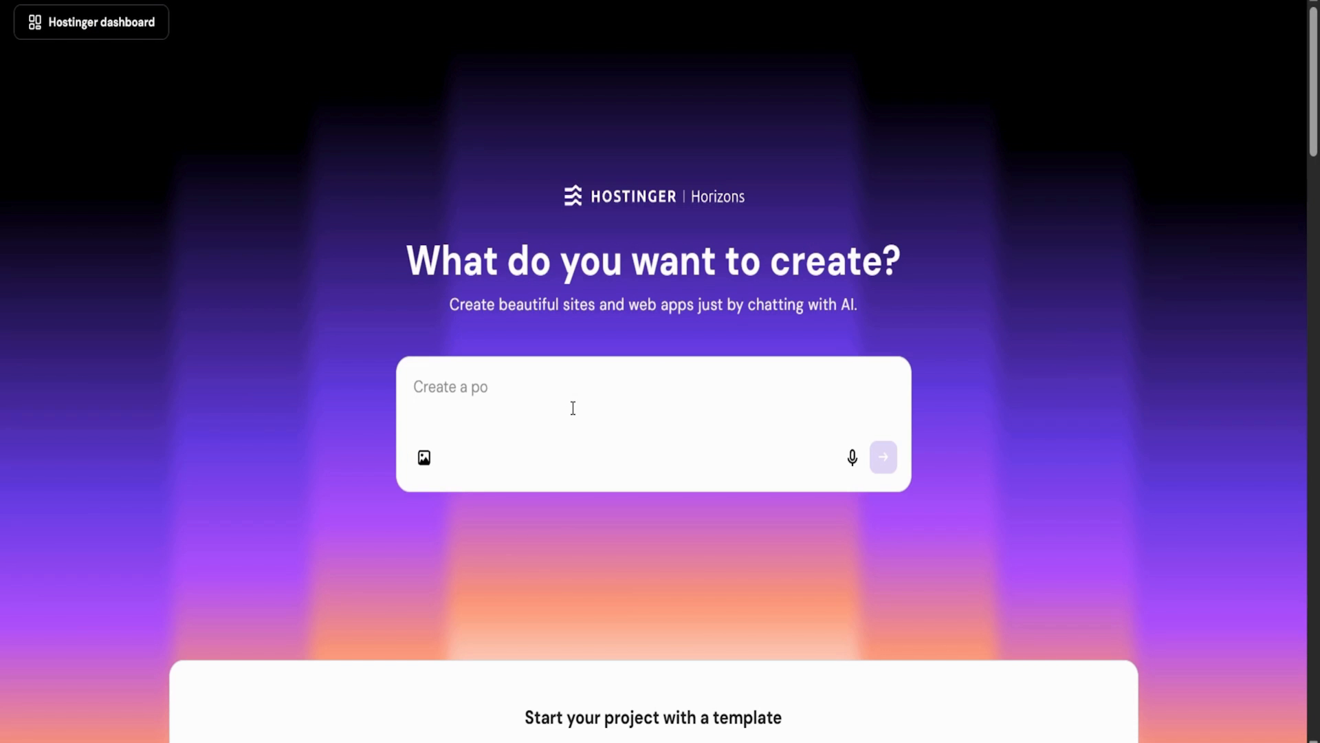
Generate a modern GreenPath Landscaping website with services, gallery, About, three testimonials, contact form, natural colors, large buttons and a 'Request a Free Quote' call to action
type("Create a modern website for GreenPath Landscaping. Include a strong headline, lawn care, garden design, tree trimming, outdoor cleanup, a gallery, an About section, three testimonials, and a contact form. Use natural colors, simple text, large buttons, and a ‘Request a Free Quote’ call to action. Make it easy to use on desktop and mobile.")
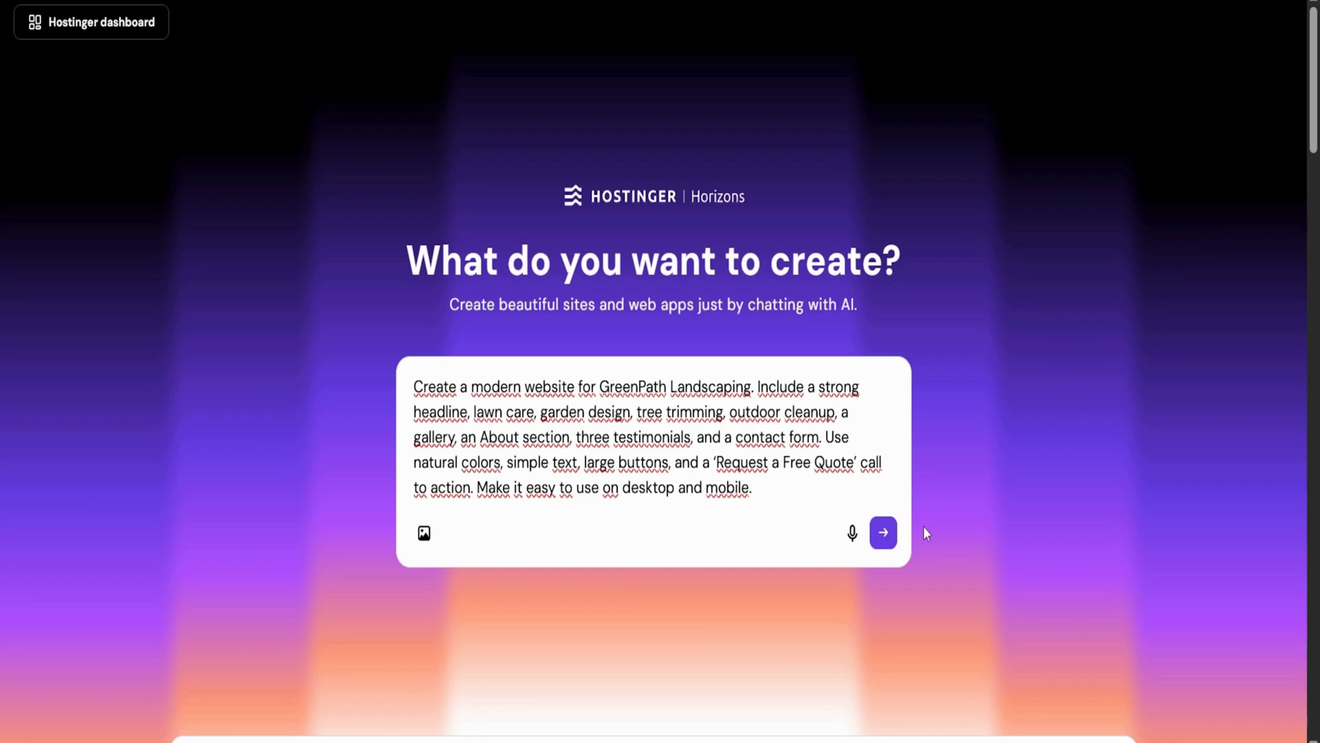
left_click(883, 532)
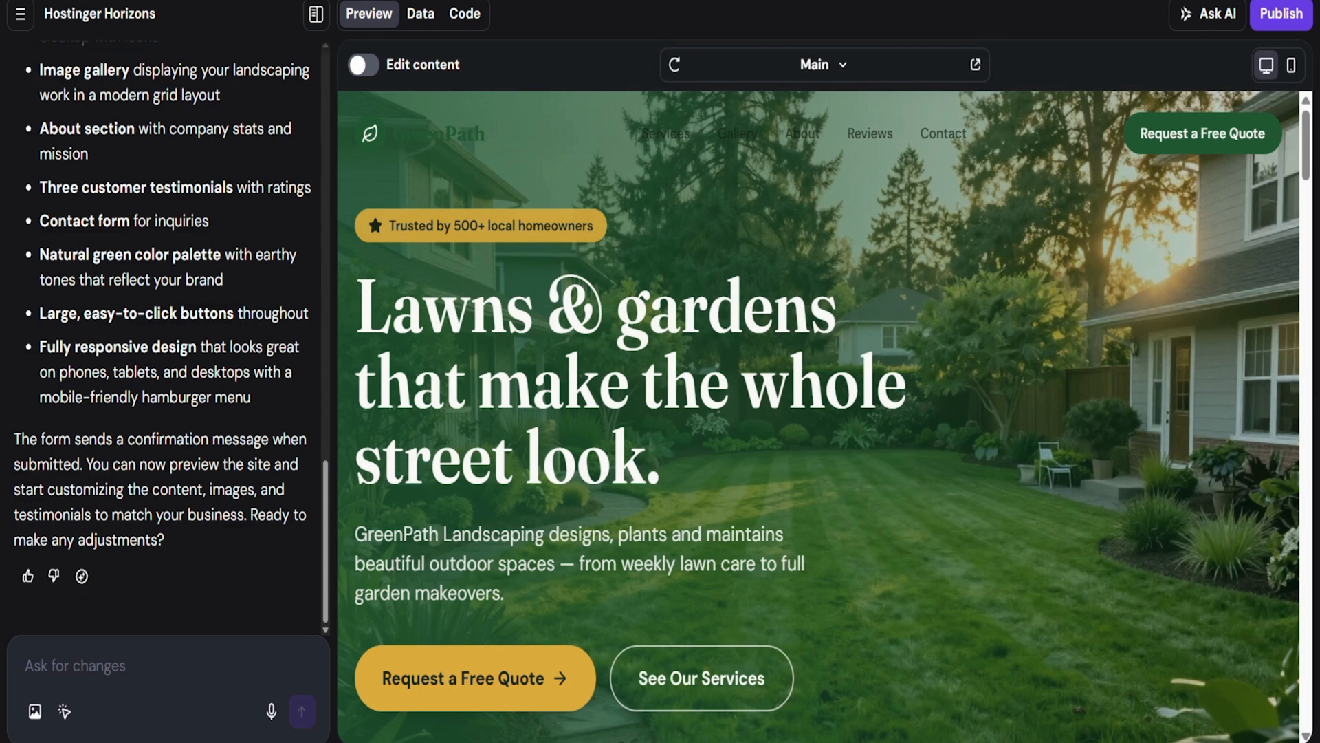
Review the generated desktop page through its four service cards and the recent transformations gallery
scroll(476, 482, "down", 10)
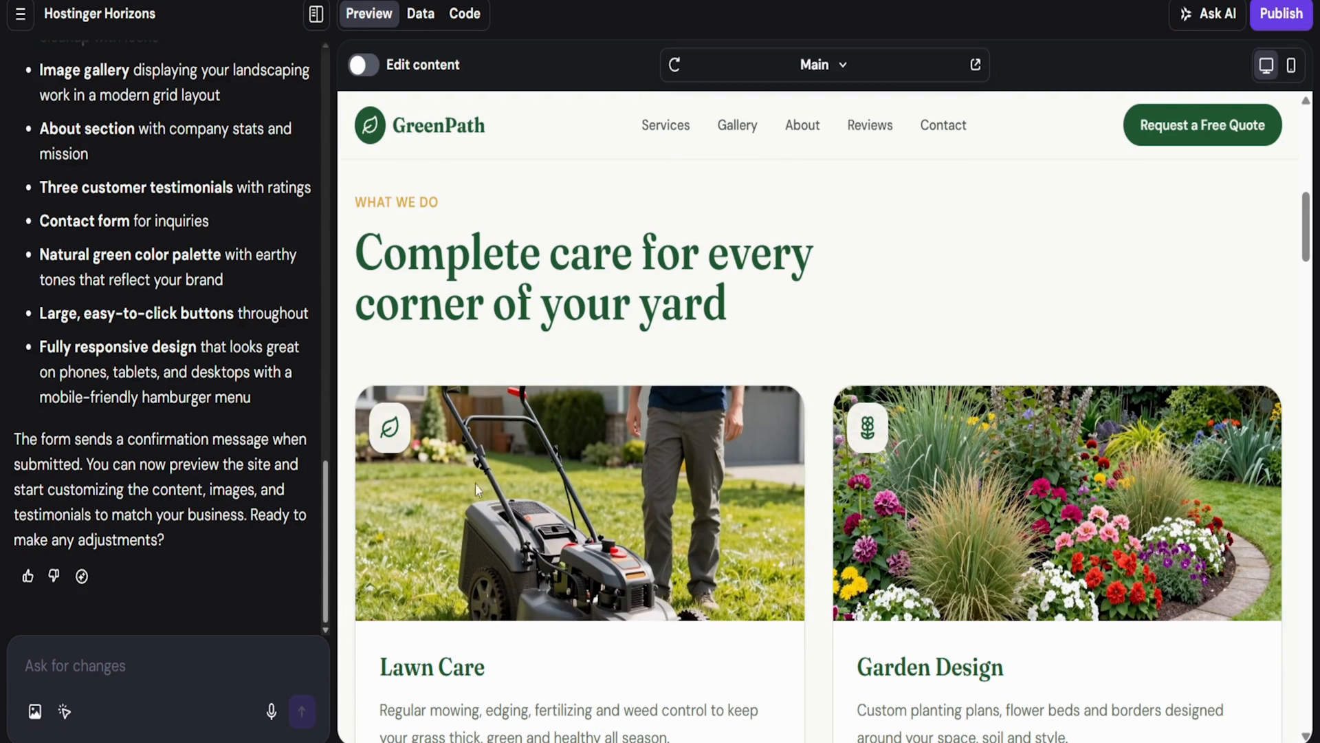
left_click_drag(1306, 244, 1306, 310)
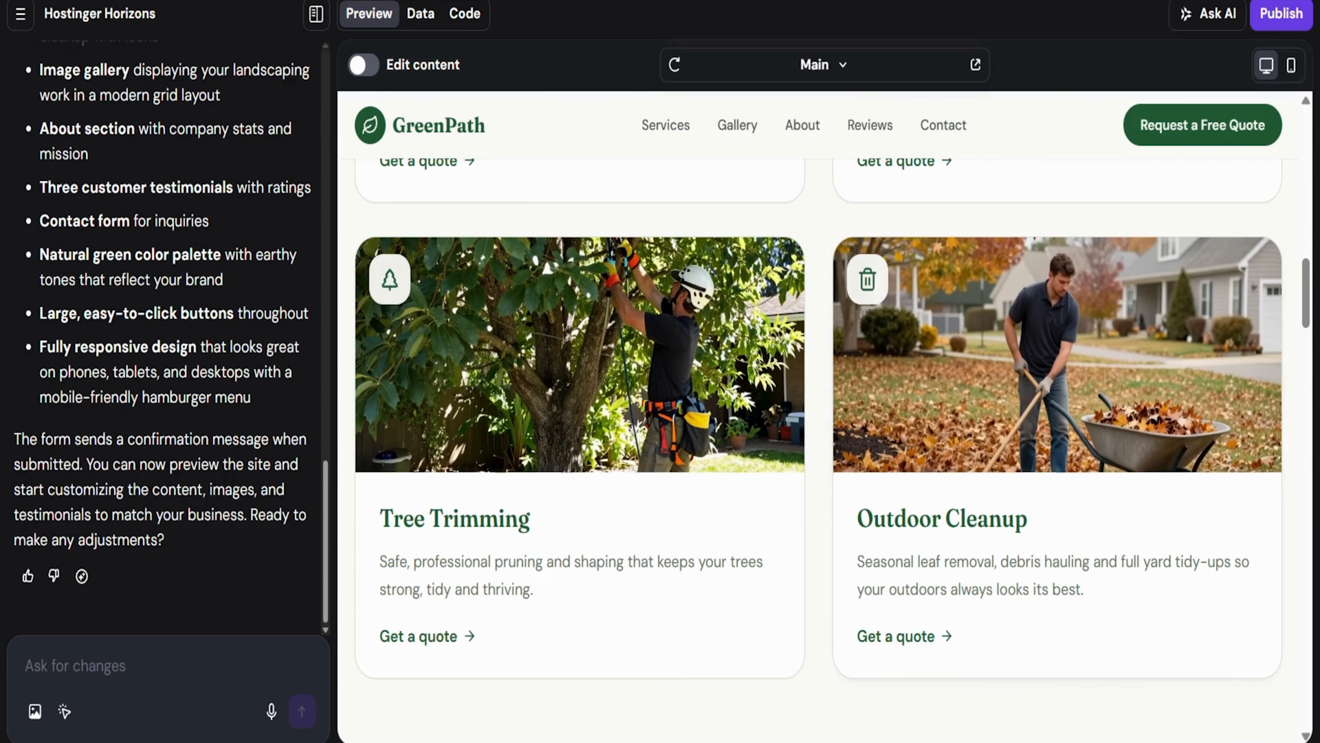
scroll(866, 423, "down", 5)
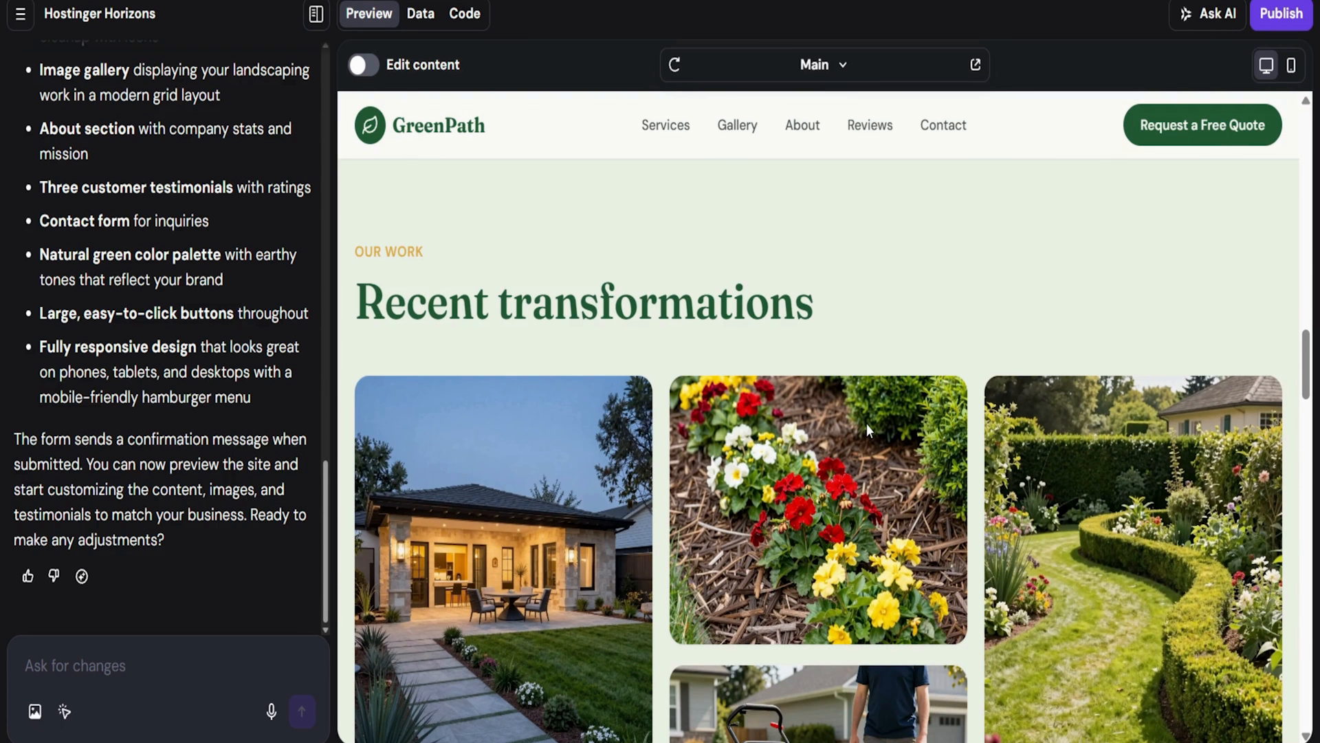
left_click_drag(1305, 372, 1306, 503)
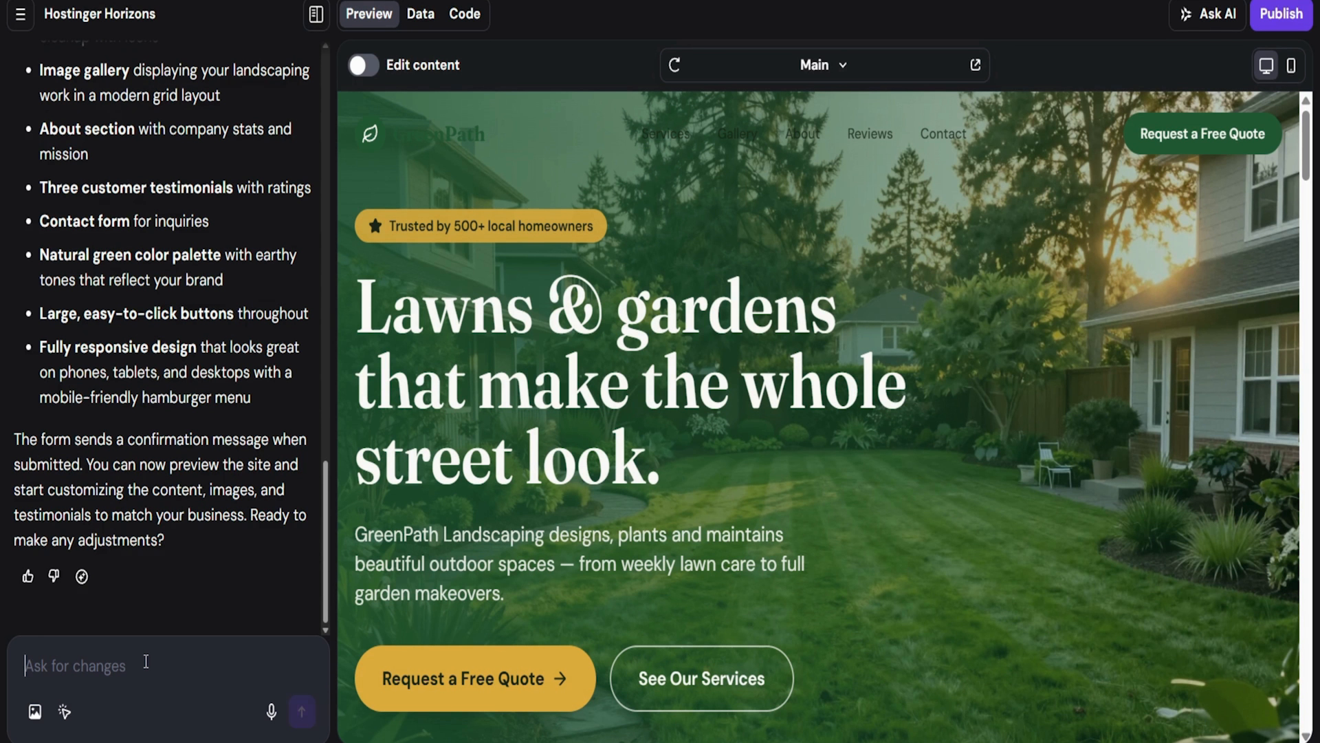
Ask the AI chat to apply 'Professional Landscaping Services for Homes in Austin, Texas.' to the site
type("Professional Landscaping Services for Homes in Austin, Texas.")
left_click(296, 717)
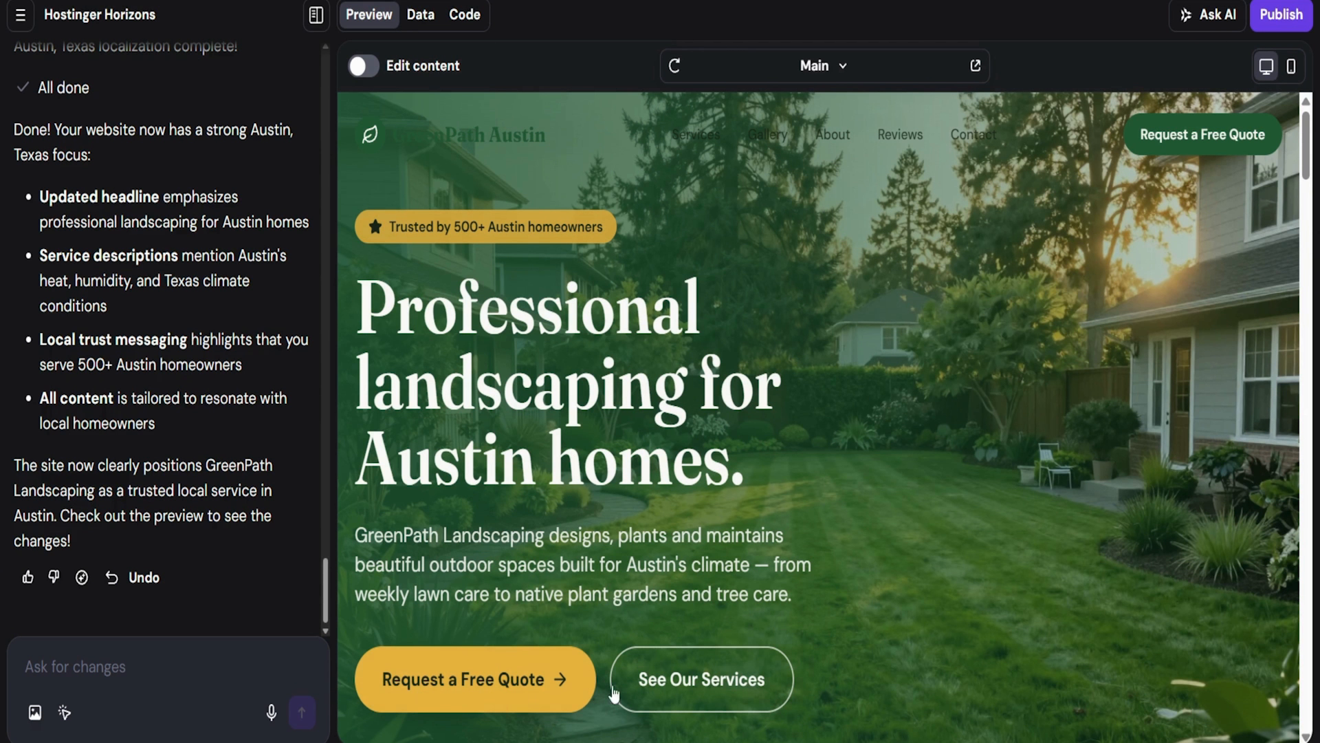
Turn content editing on briefly to check which hero elements can be edited directly
left_click(361, 66)
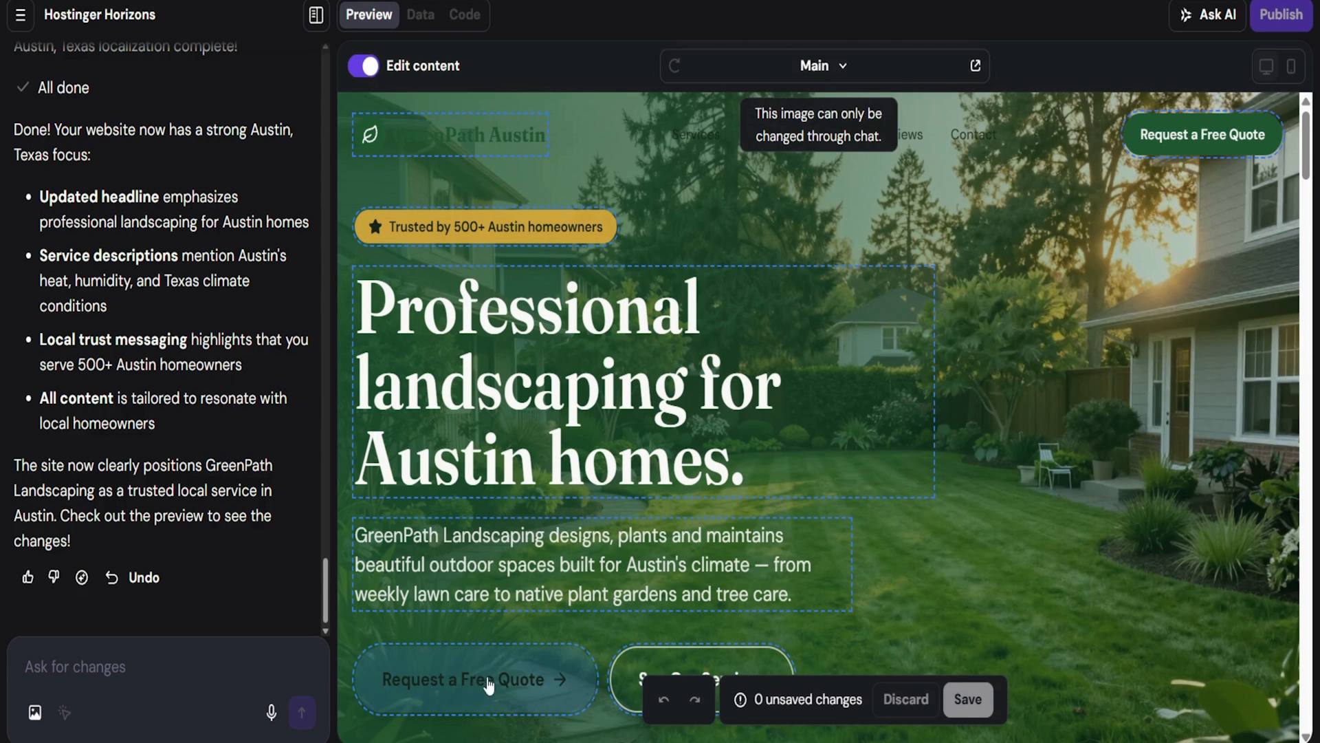
left_click(361, 66)
Review the Austin version from Services through the gallery to the About section and follow its free quote link to the request form
left_click(695, 135)
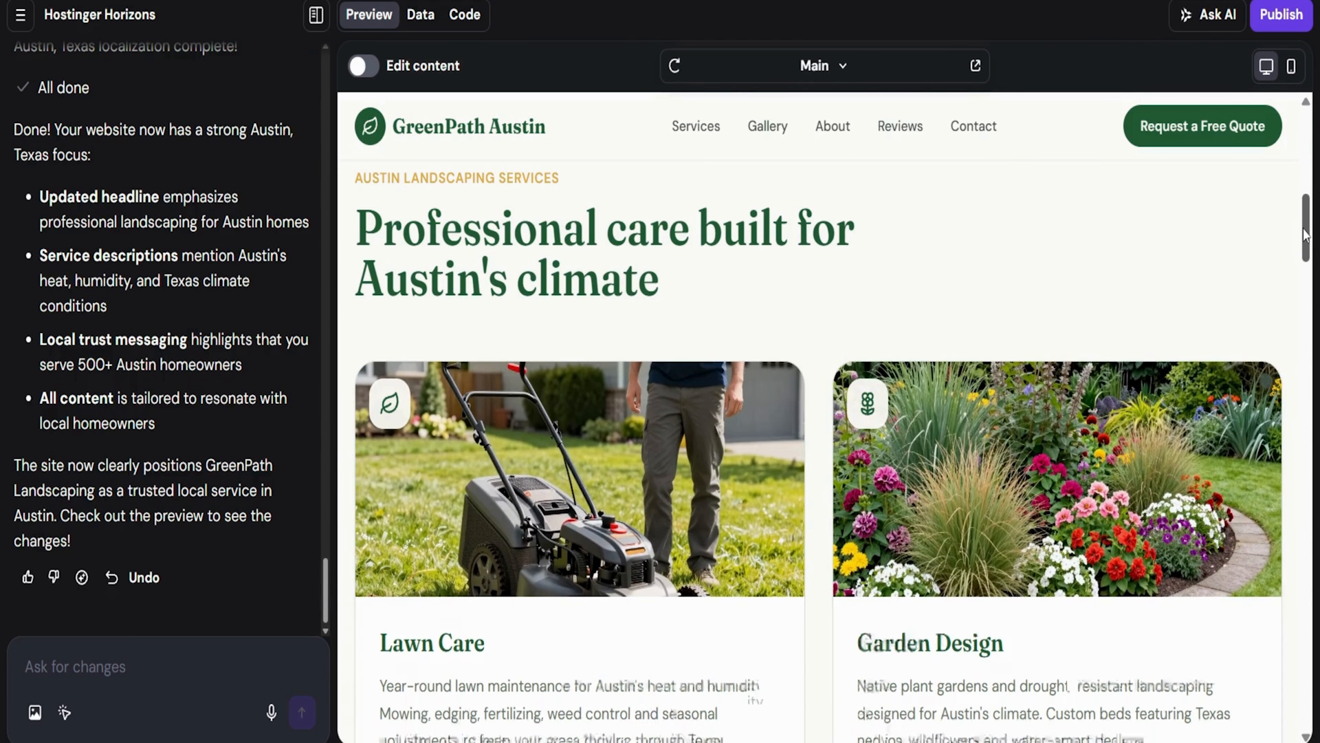
scroll(1311, 263, "down", 3)
scroll(1311, 263, "down", 5)
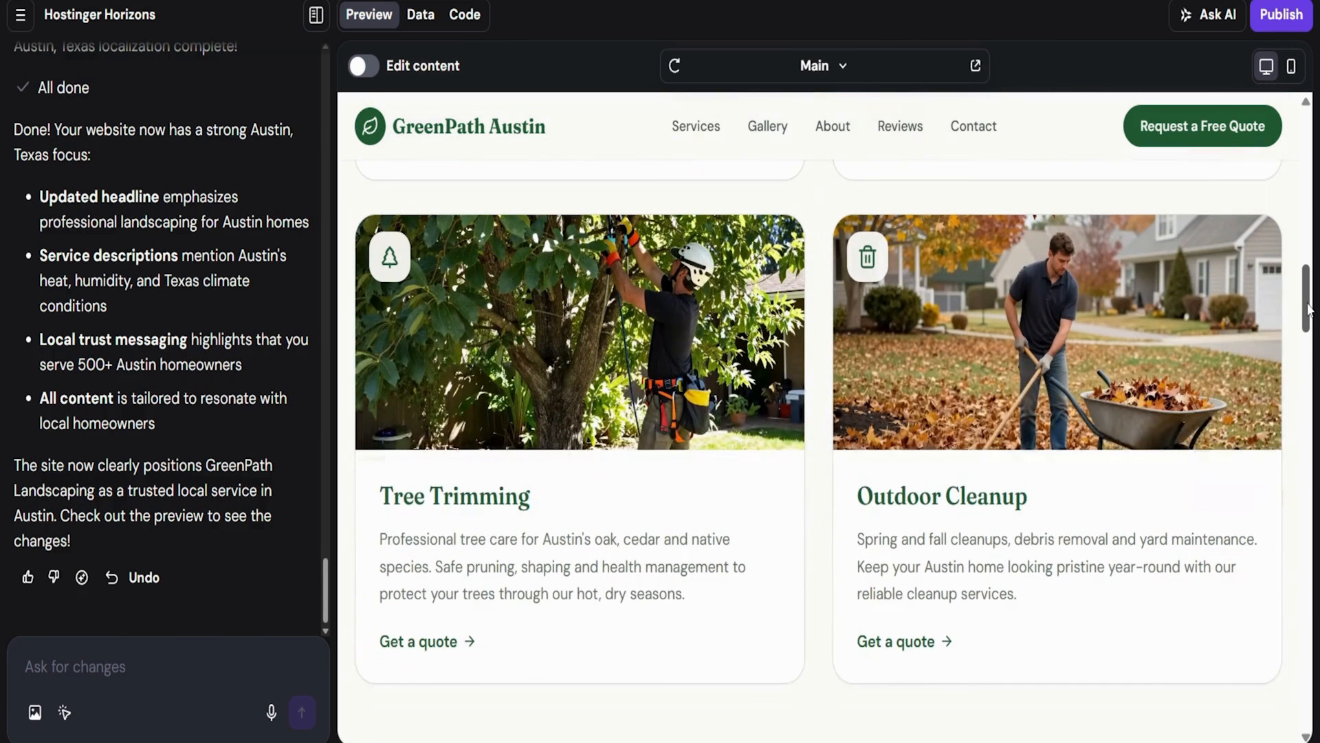
scroll(1257, 307, "down", 5)
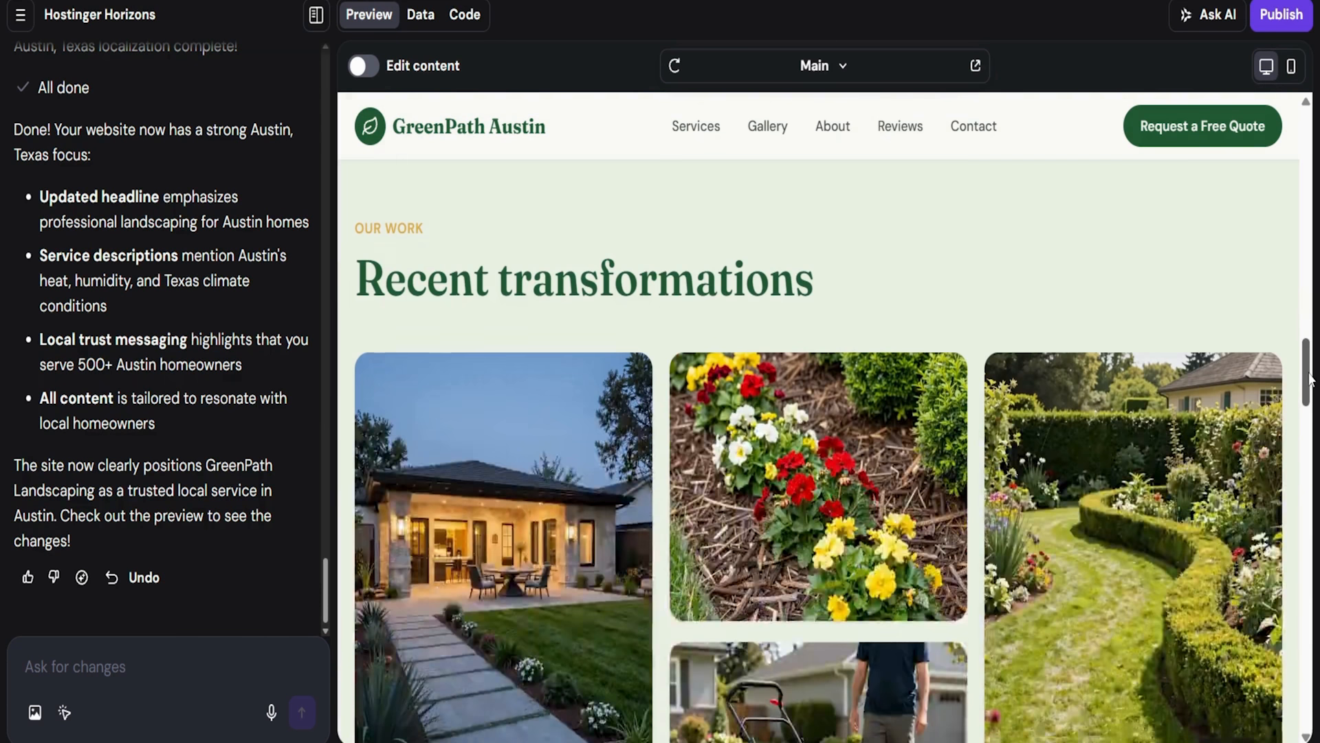
scroll(1305, 368, "down", 5)
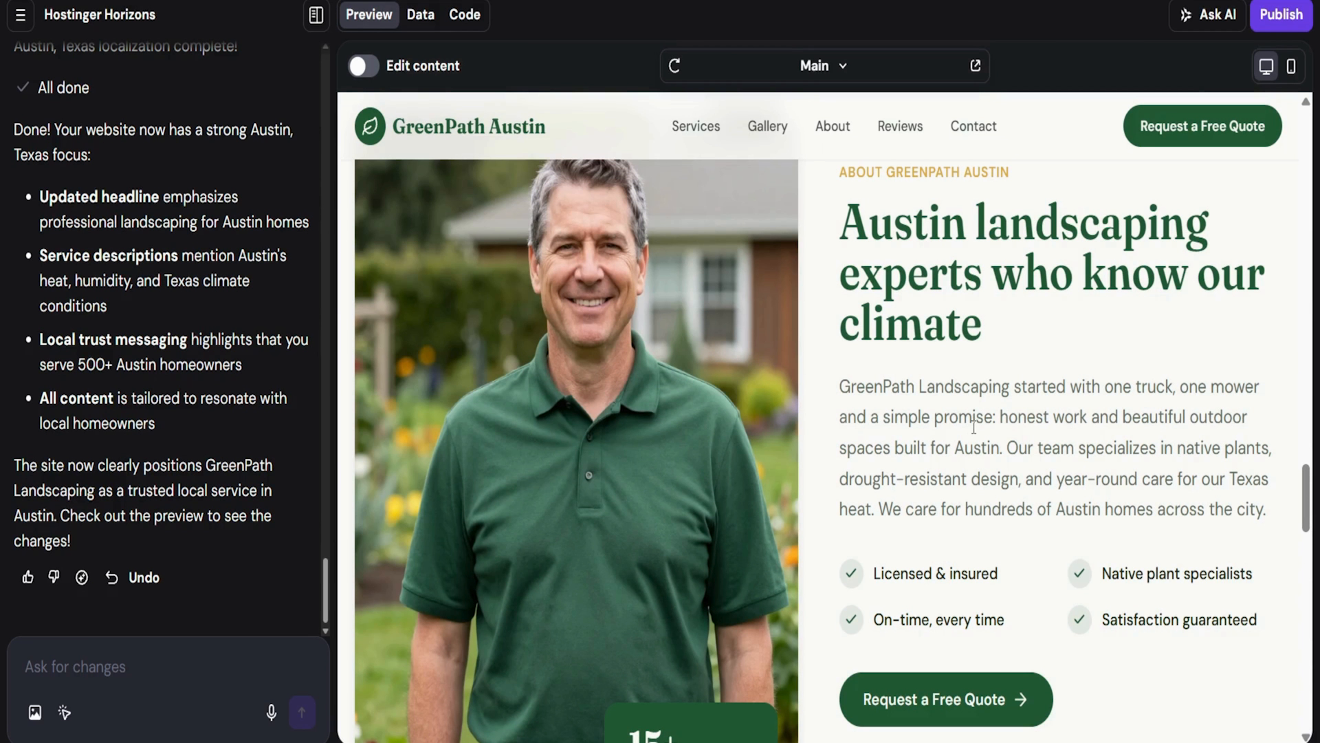
left_click(972, 699)
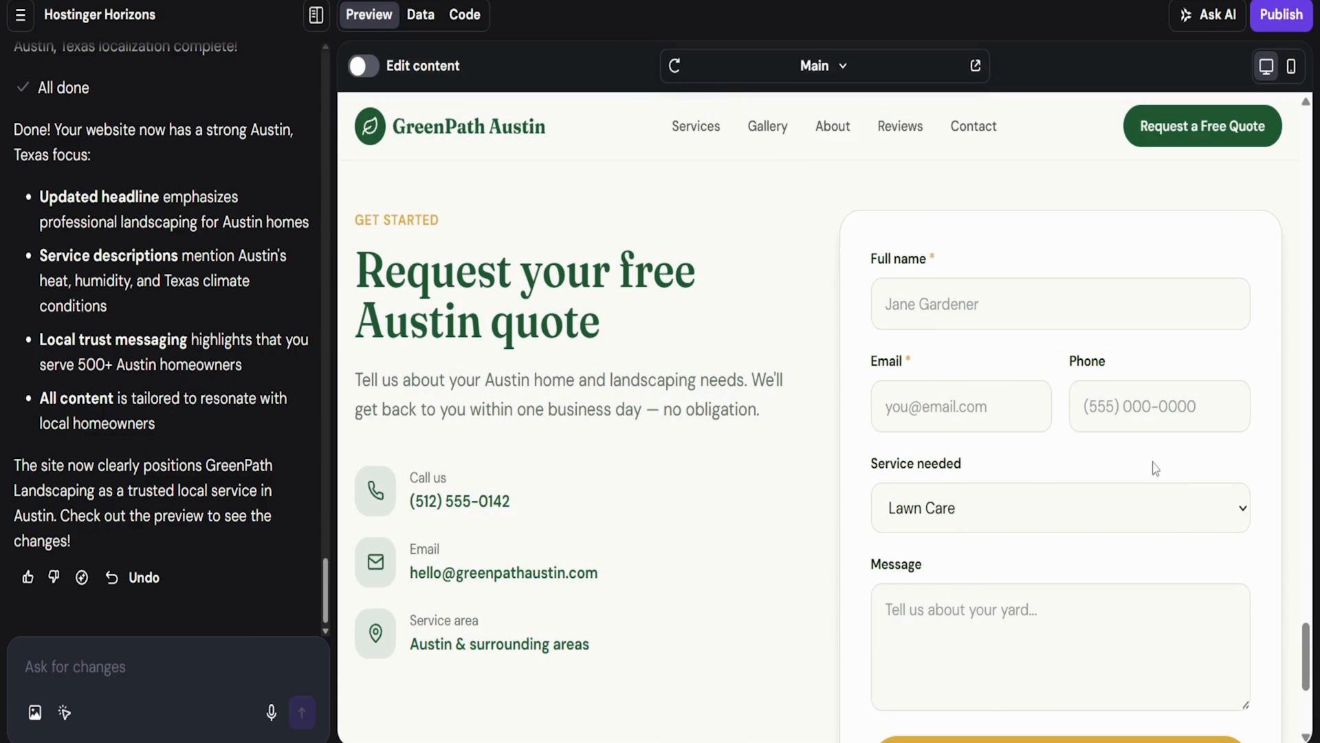
Inspect the directly editable elements of the Austin quote section, leaving content editing off
left_click_drag(1310, 649, 1311, 649)
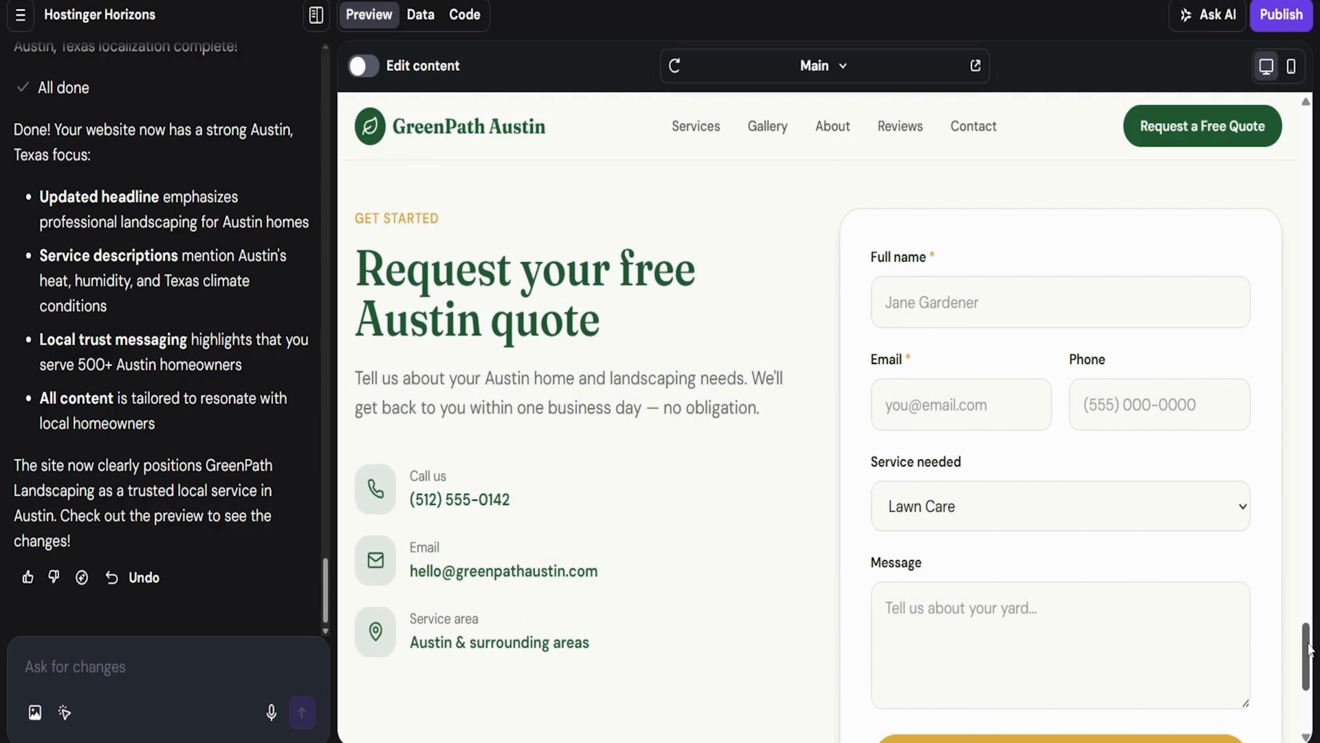
left_click(362, 72)
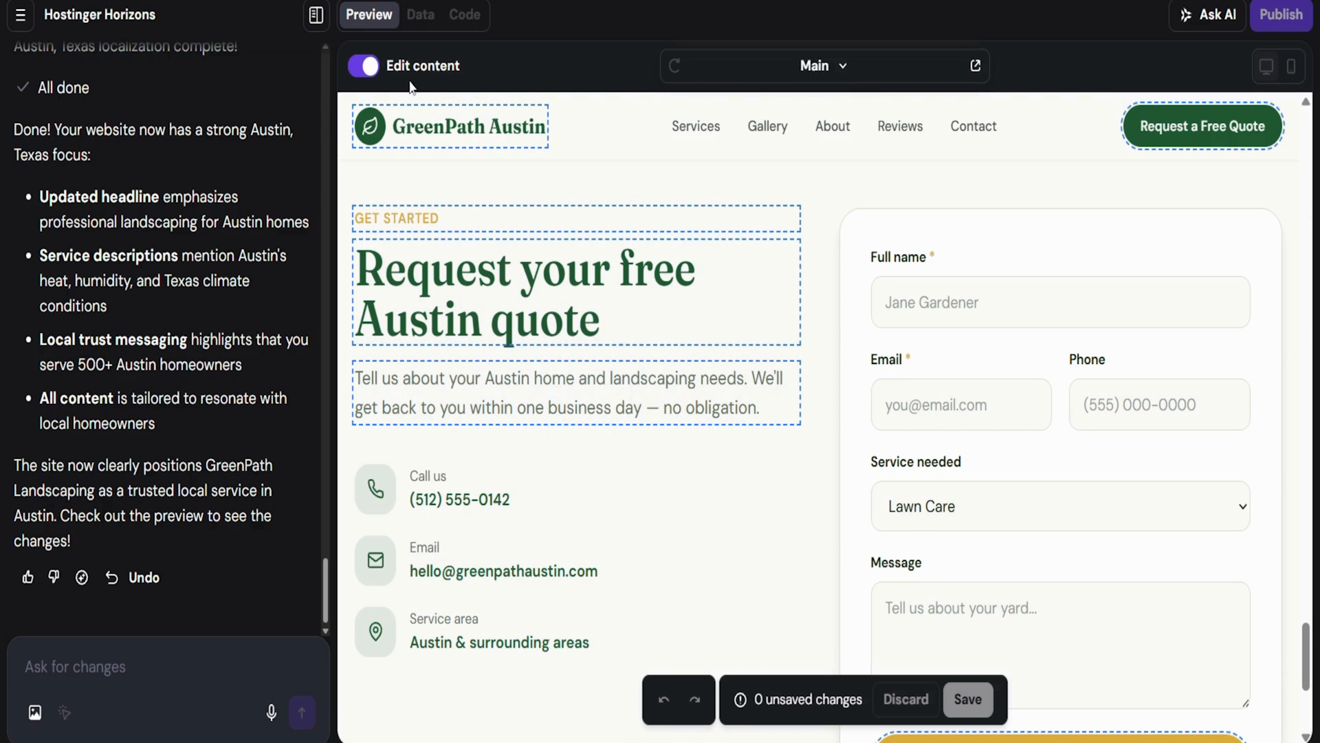
left_click(365, 69)
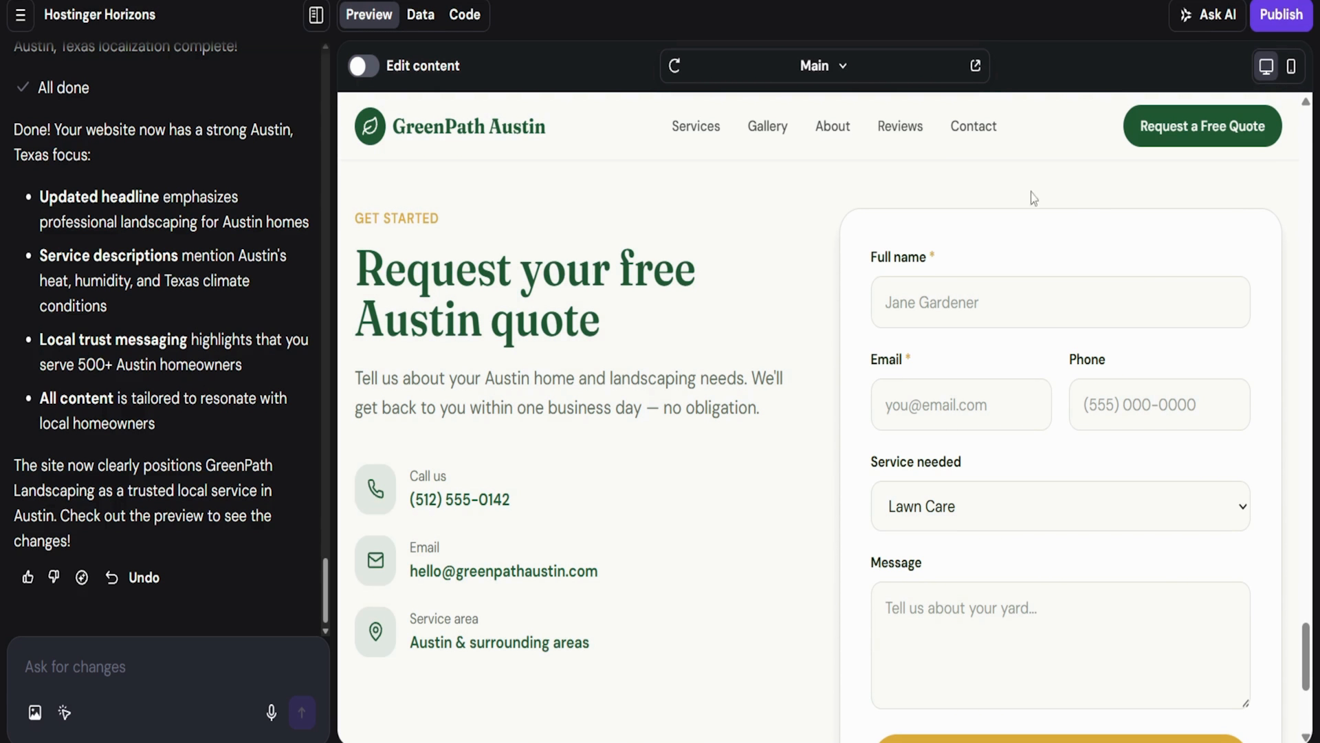
Review the Austin site at full size in its own browser page, and look down the same page in the mobile preview
left_click(708, 128)
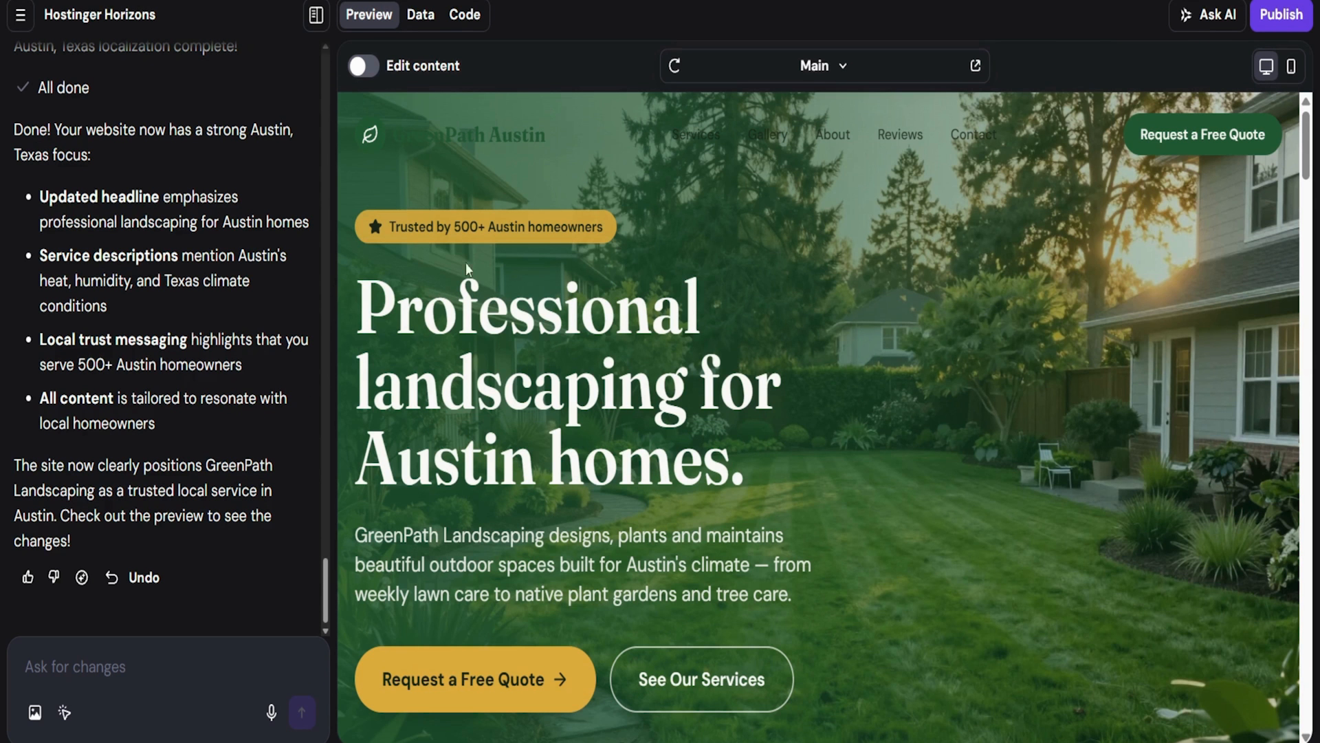
left_click(975, 65)
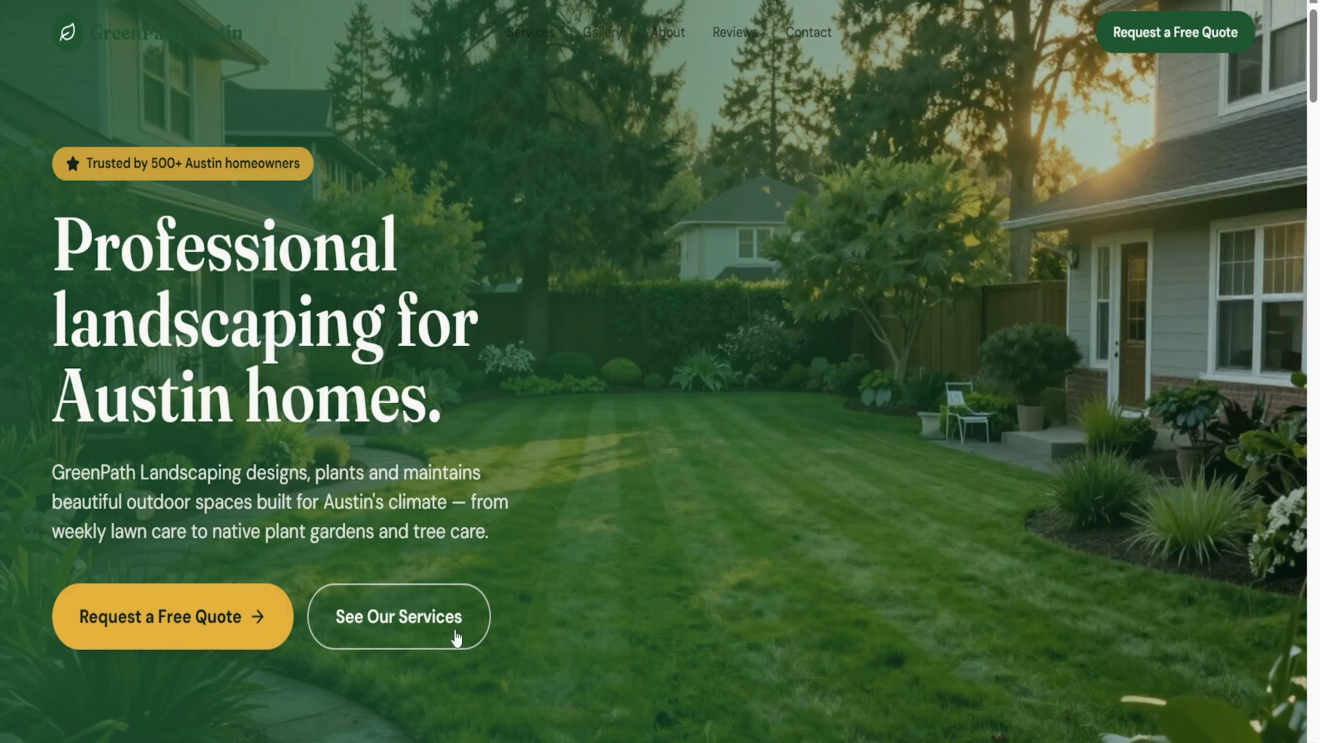
left_click_drag(1313, 67, 1318, 597)
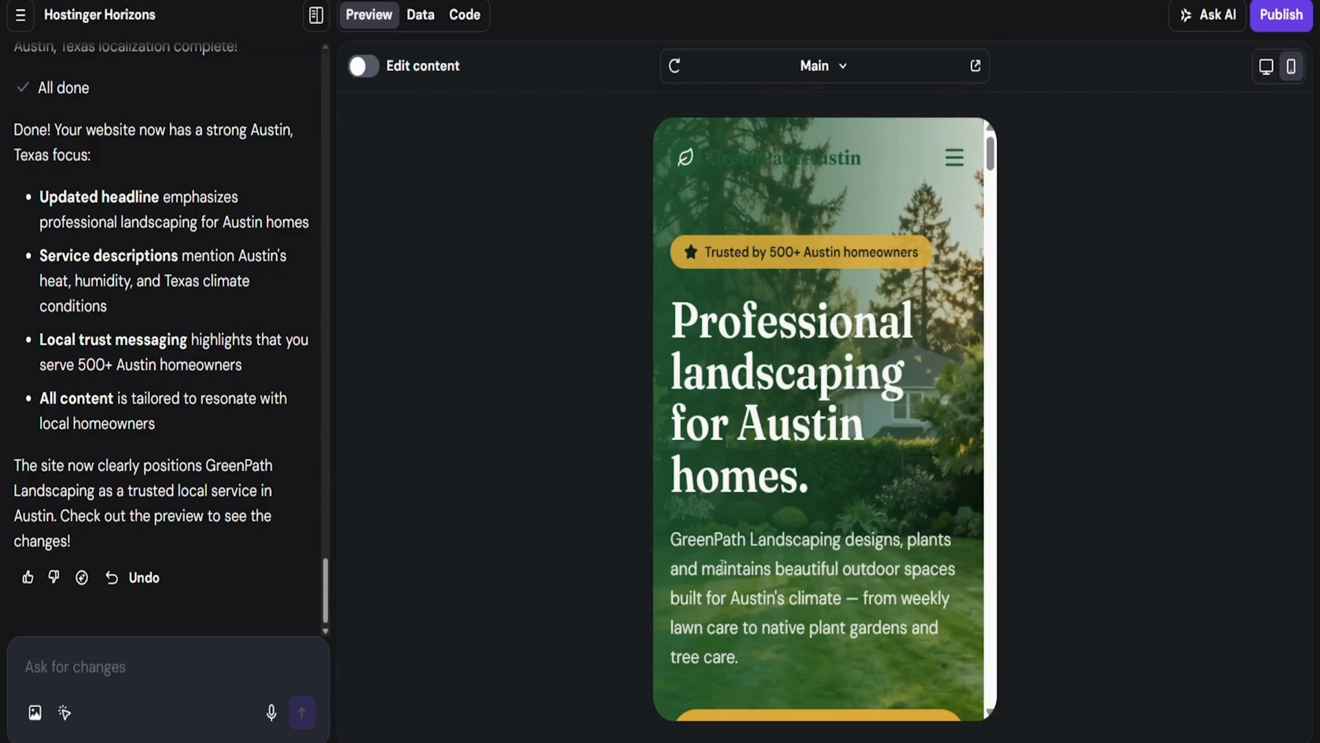
left_click_drag(991, 160, 990, 509)
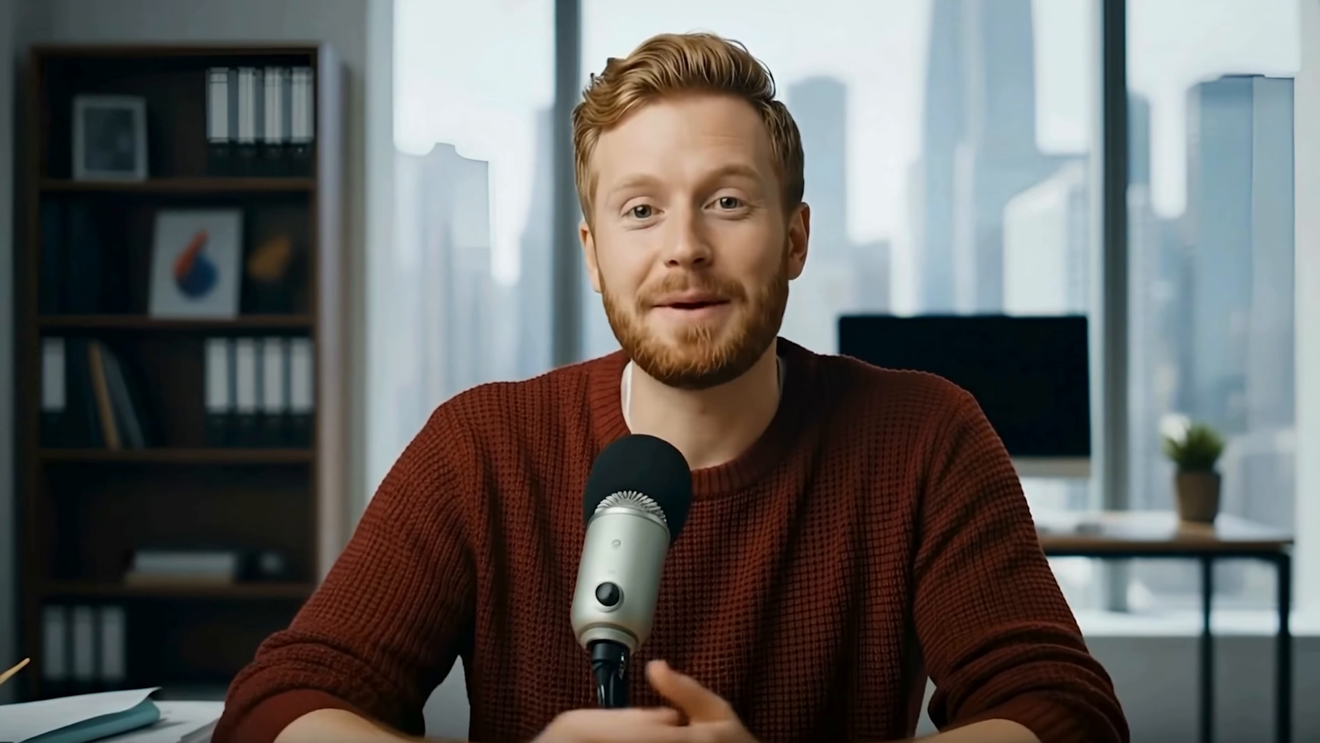